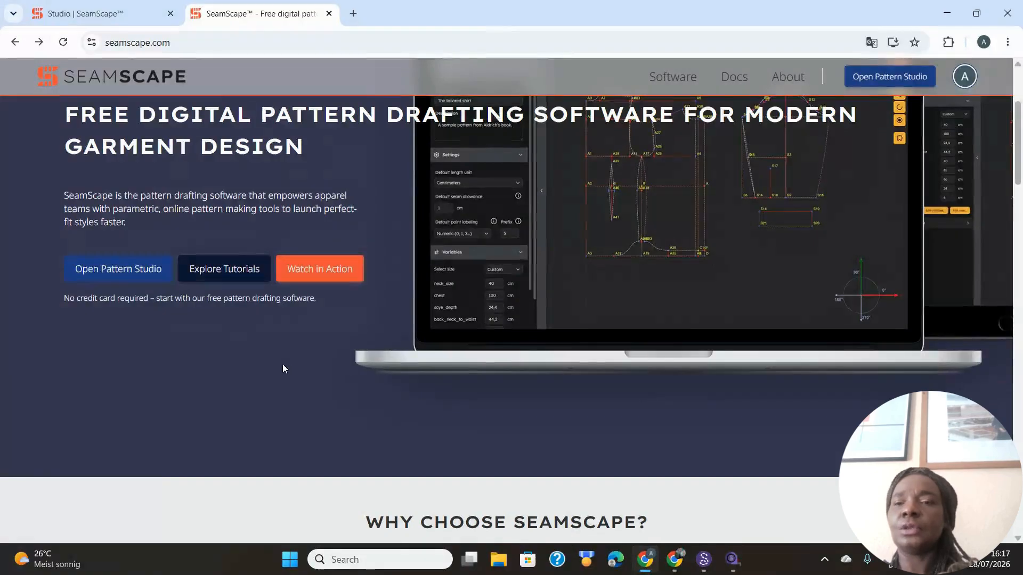
Switch to the browser tab with the open SeamScape Studio workspace.
{"action": "left_click", "coordinate": [83, 12]}
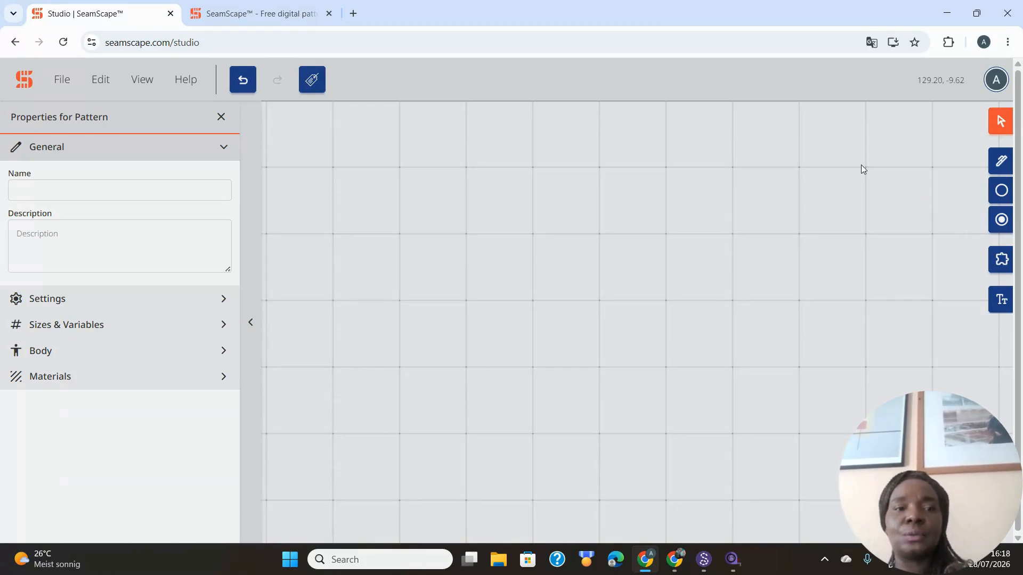
{"action": "left_click", "coordinate": [1000, 164]}
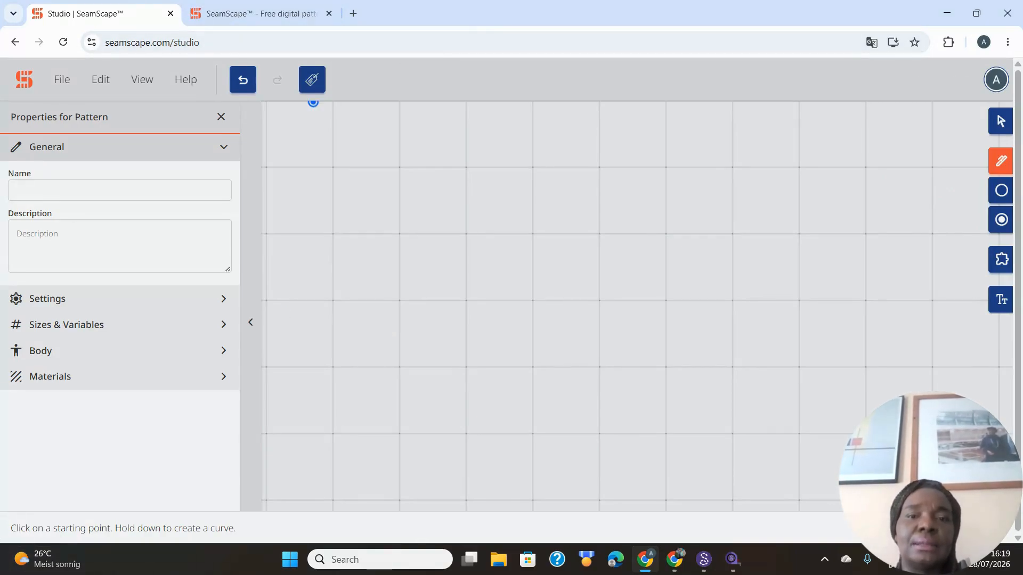
{"action": "mouse_move", "coordinate": [985, 7]}
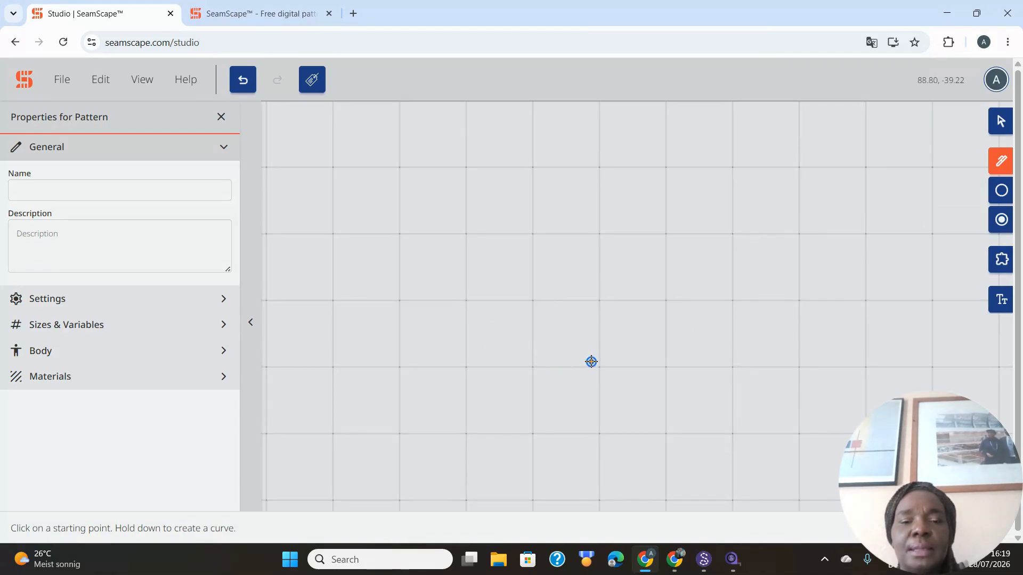
{"action": "mouse_move", "coordinate": [592, 362]}
{"action": "left_mouse_down"}
{"action": "mouse_move", "coordinate": [605, 187]}
{"action": "mouse_move", "coordinate": [582, 318]}
{"action": "mouse_move", "coordinate": [592, 364]}
{"action": "left_mouse_up"}
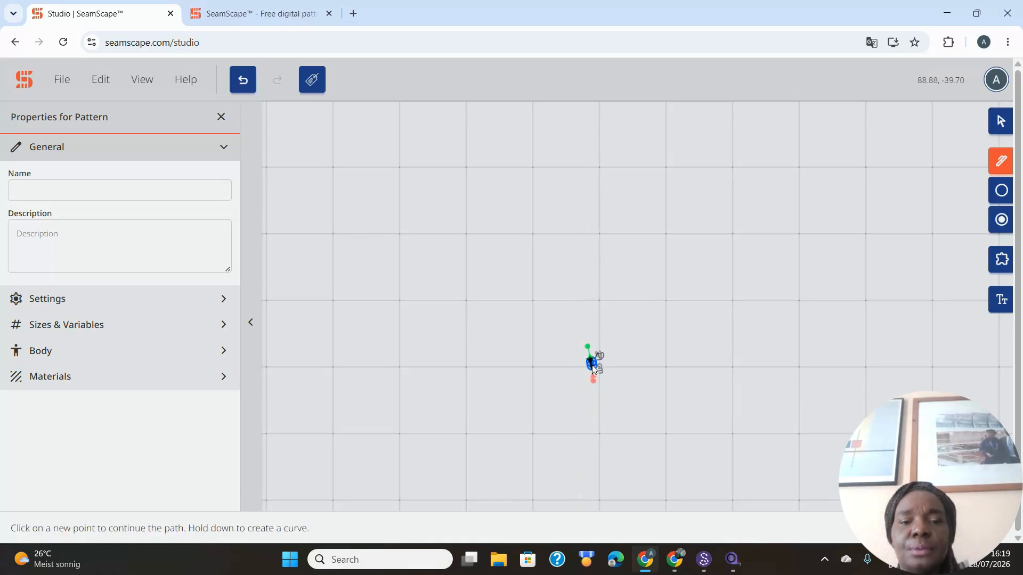
{"action": "left_click_drag", "start_coordinate": [394, 252], "coordinate": [376, 234]}
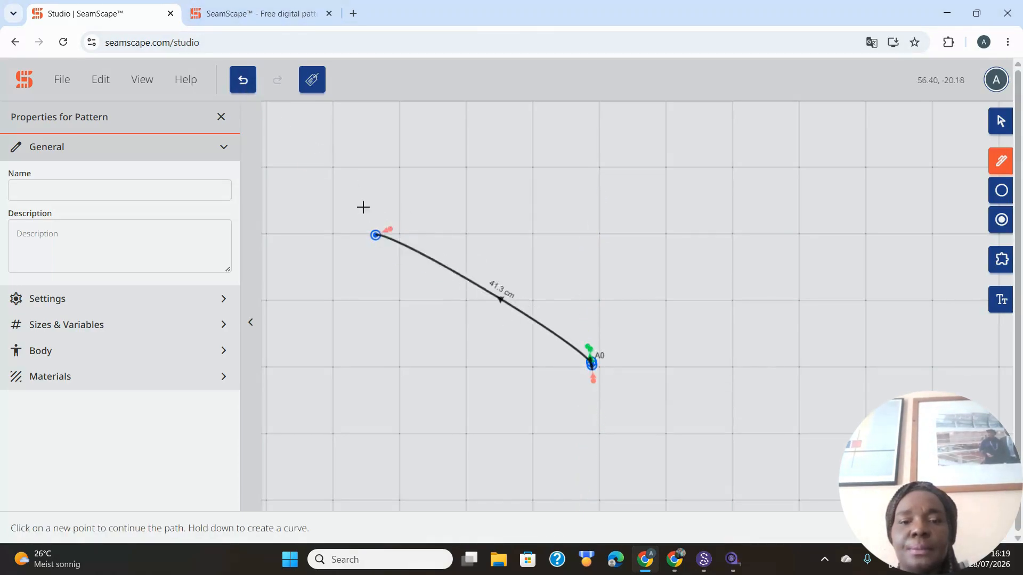
{"action": "key", "text": "Escape"}
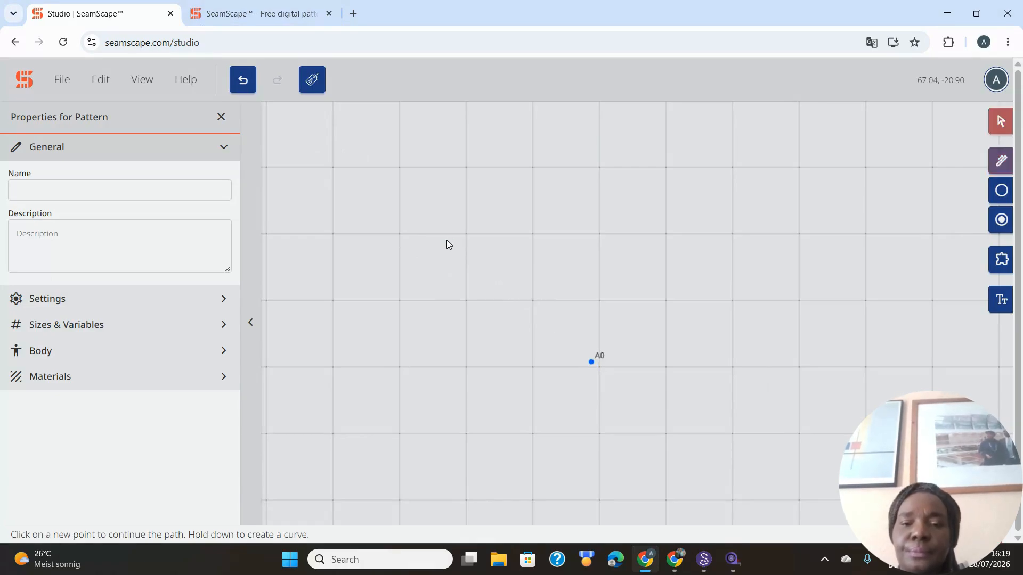
{"action": "left_click", "coordinate": [591, 363]}
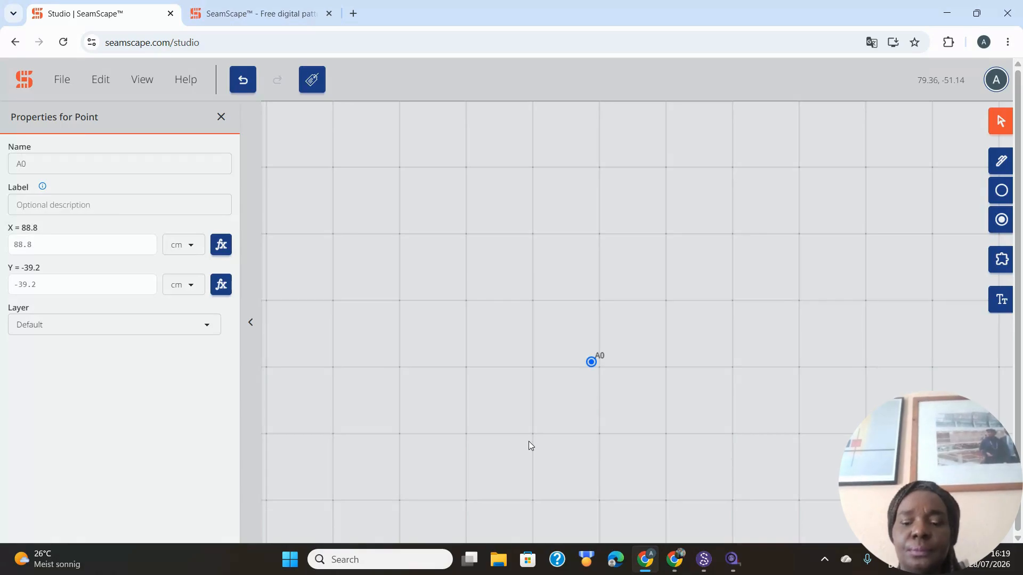
{"action": "key", "text": "Delete"}
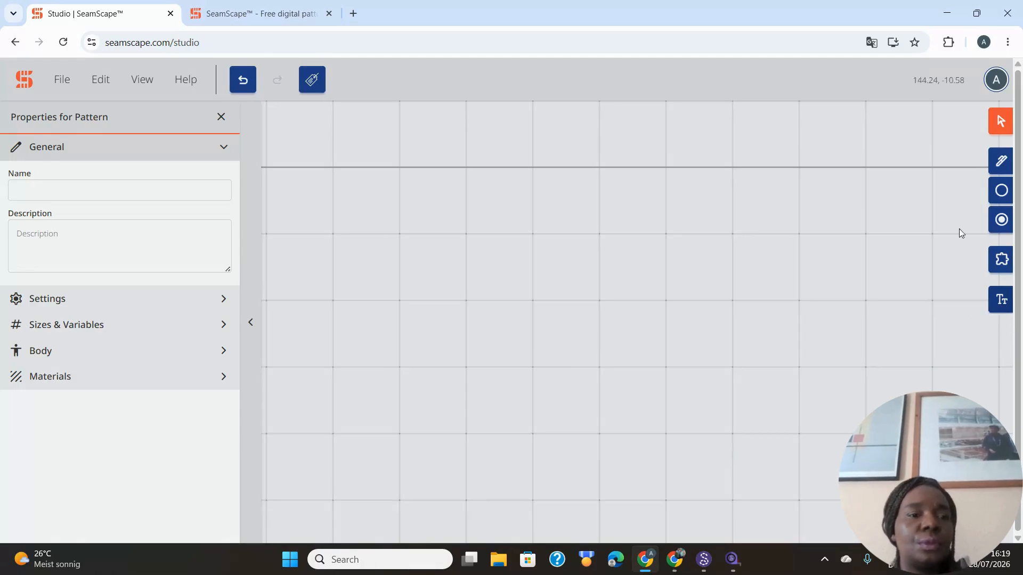
Draw an open path with the Pen tool: a long vertical upward, a top line about 27.7 cm leftward, and about 10.6 cm down.
{"action": "left_click", "coordinate": [999, 161]}
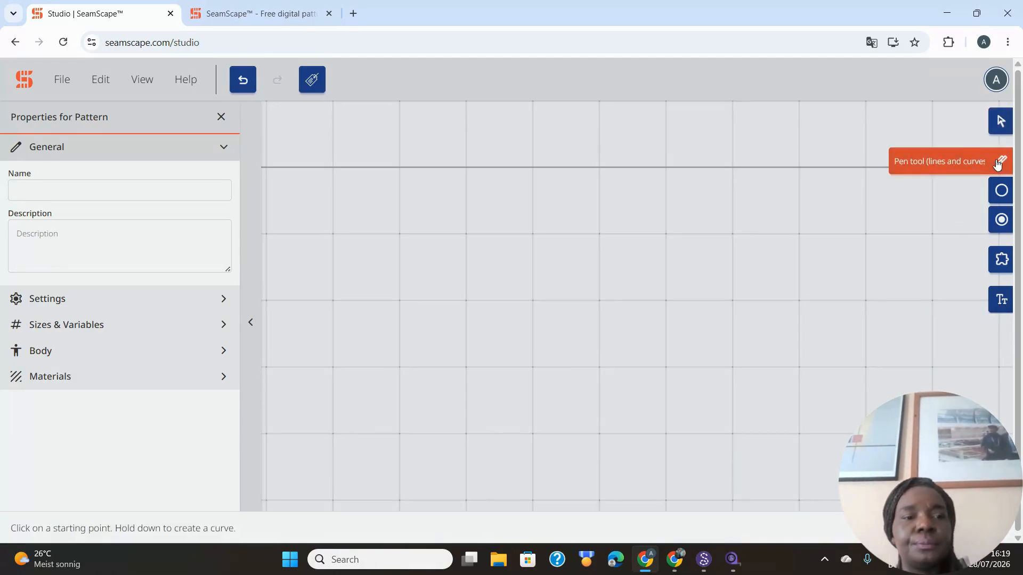
{"action": "left_click", "coordinate": [576, 356]}
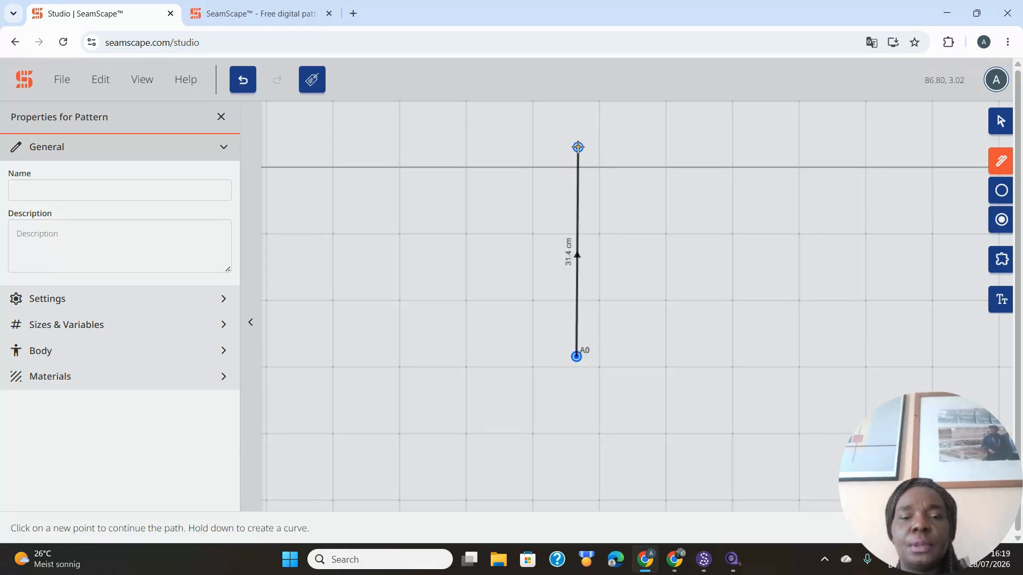
{"action": "left_click", "coordinate": [579, 104]}
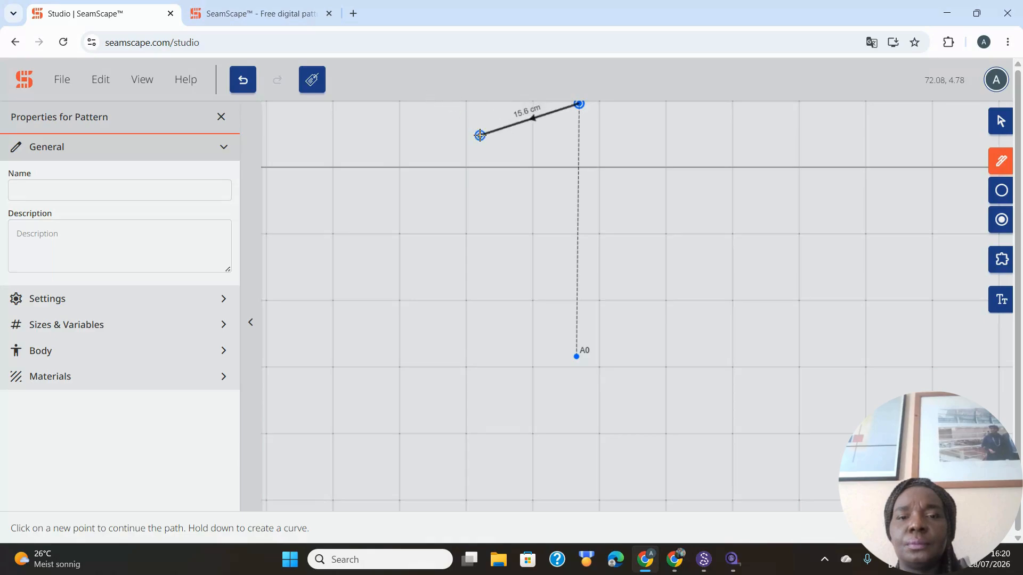
{"action": "left_click", "coordinate": [395, 105]}
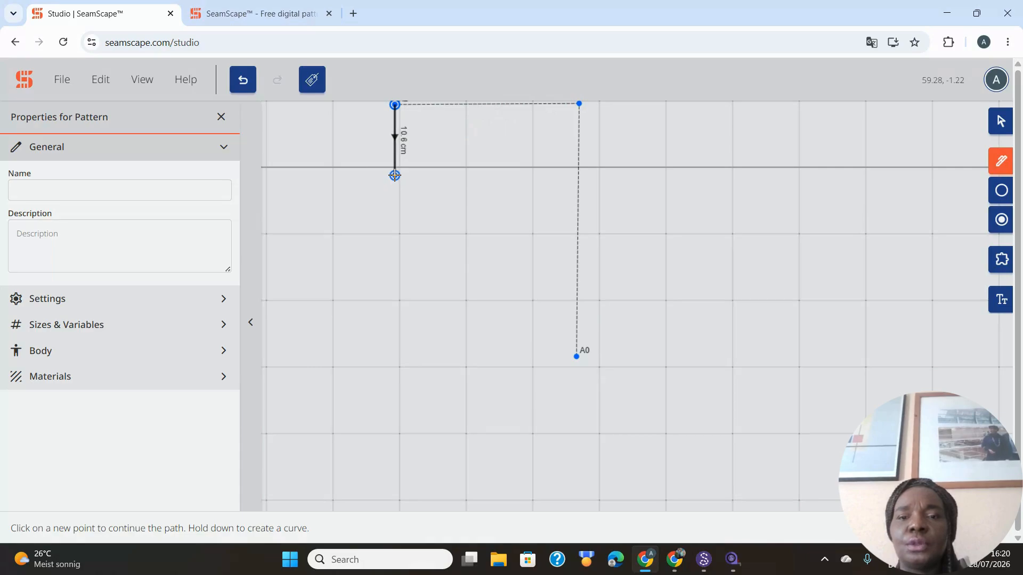
{"action": "left_click", "coordinate": [395, 175]}
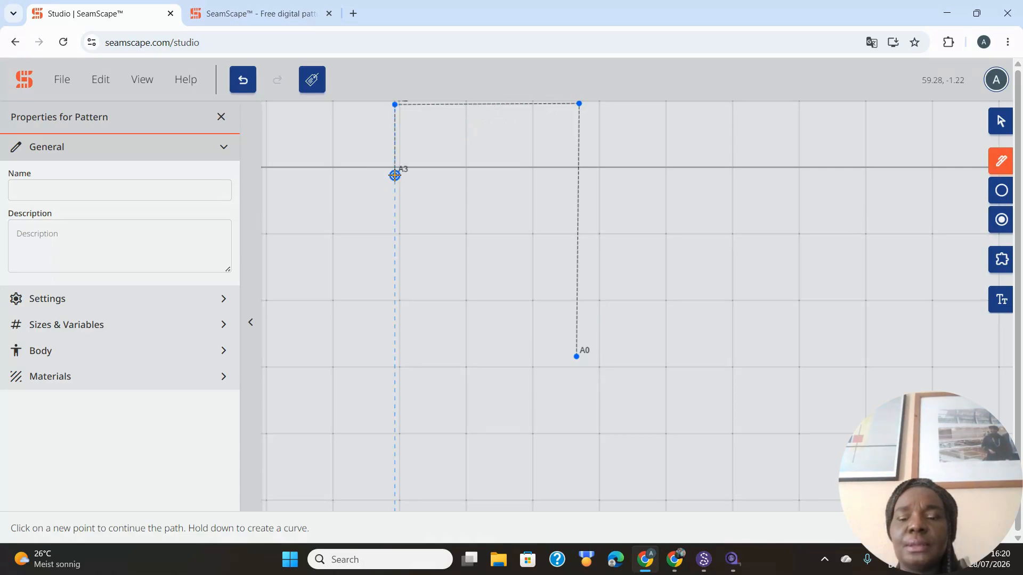
{"action": "key", "text": "Escape"}
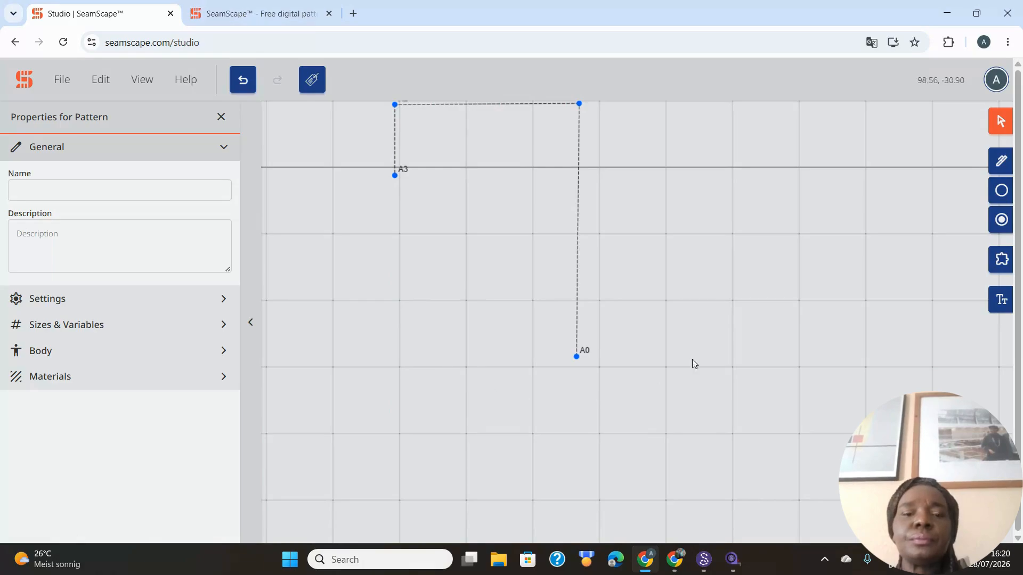
Draw a bottom line from A0 leftward past the short vertical above, continuing straight up to slightly below the height of A3.
{"action": "left_click", "coordinate": [1000, 160]}
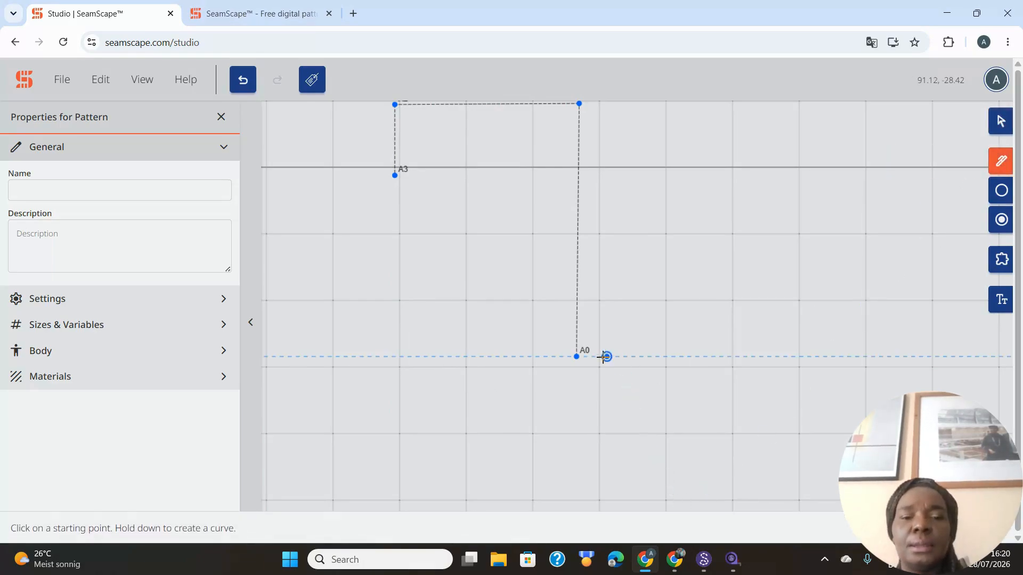
{"action": "left_click", "coordinate": [577, 357]}
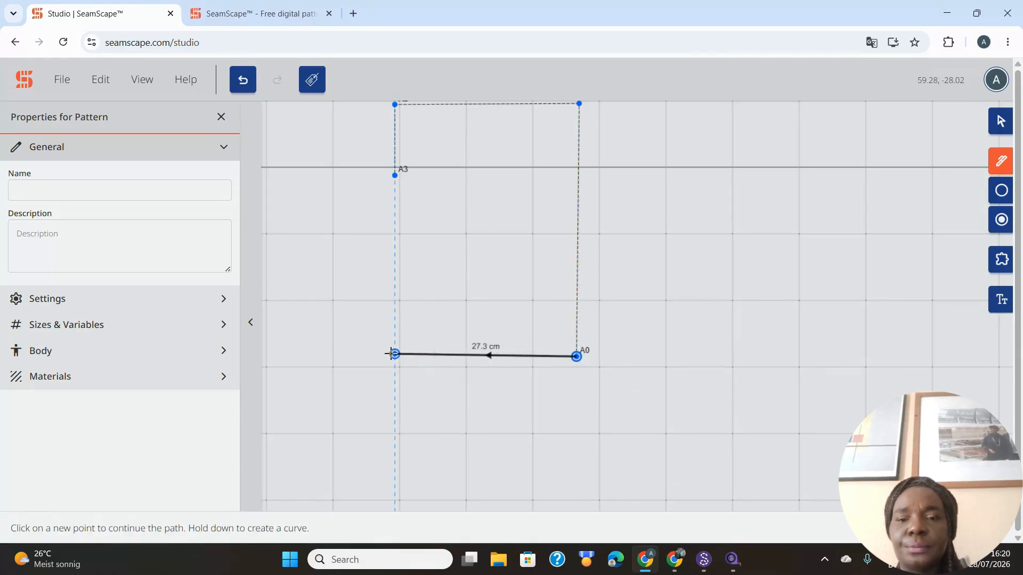
{"action": "left_click", "coordinate": [355, 352]}
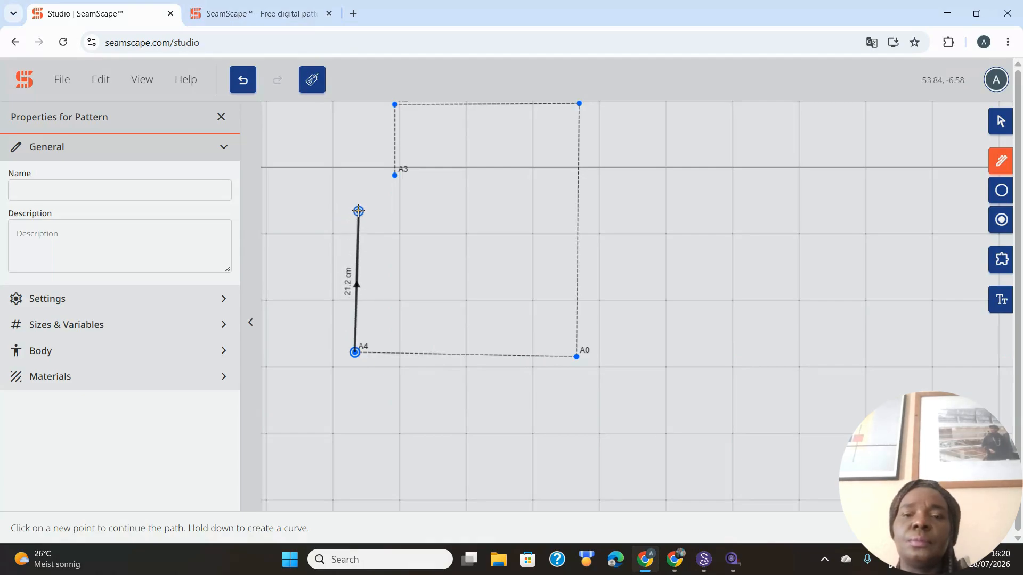
{"action": "left_click", "coordinate": [355, 216]}
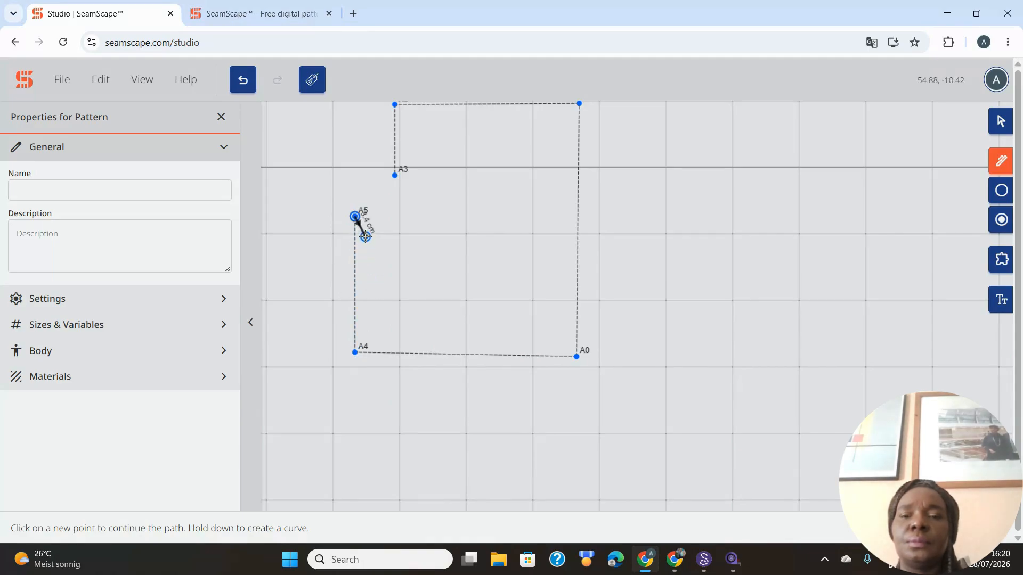
{"action": "left_click", "coordinate": [354, 216]}
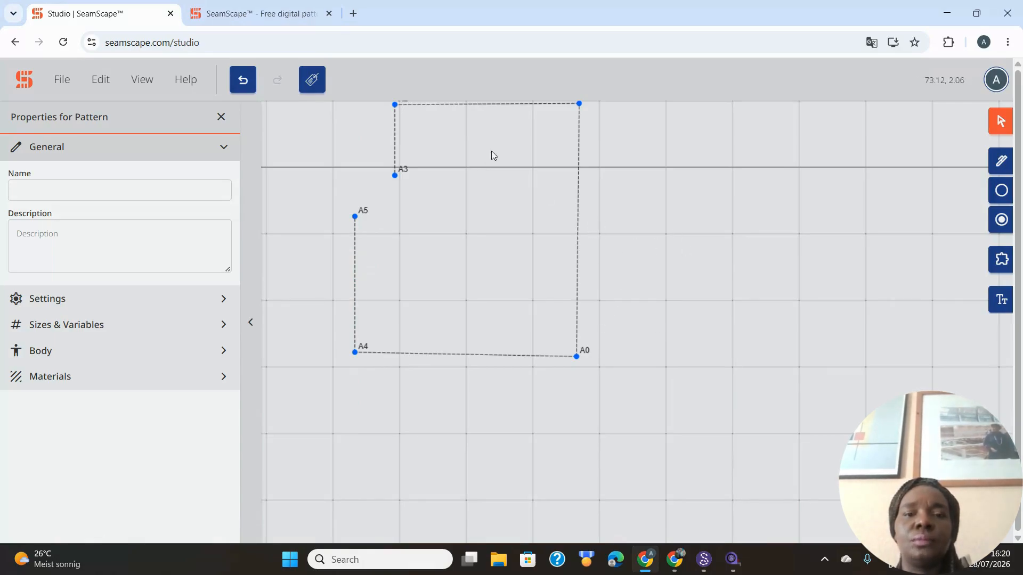
Add one point on the top line, nearer its right end, and another on the long right vertical just below the top corner.
{"action": "left_click", "coordinate": [1001, 219]}
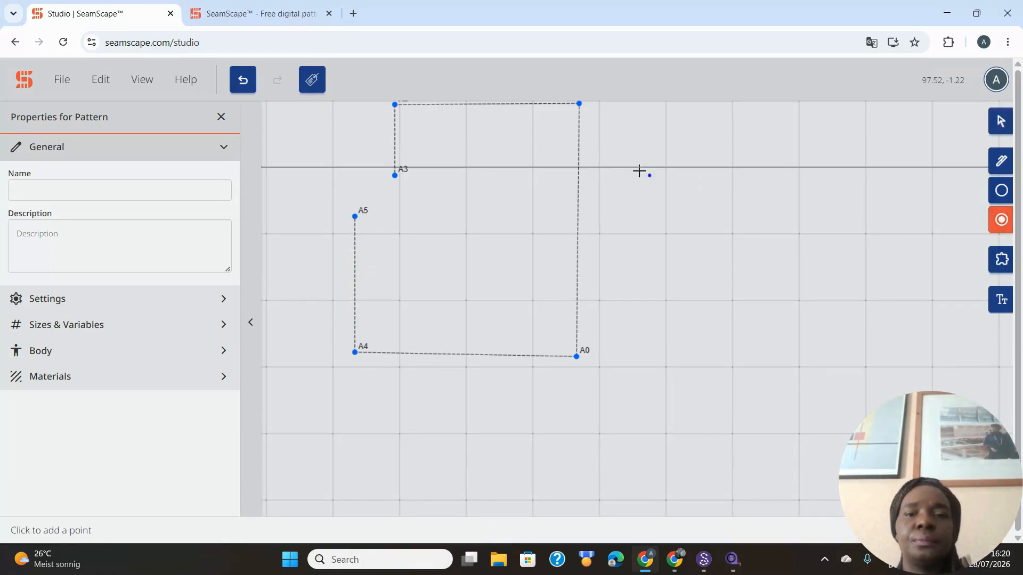
{"action": "left_click", "coordinate": [516, 105]}
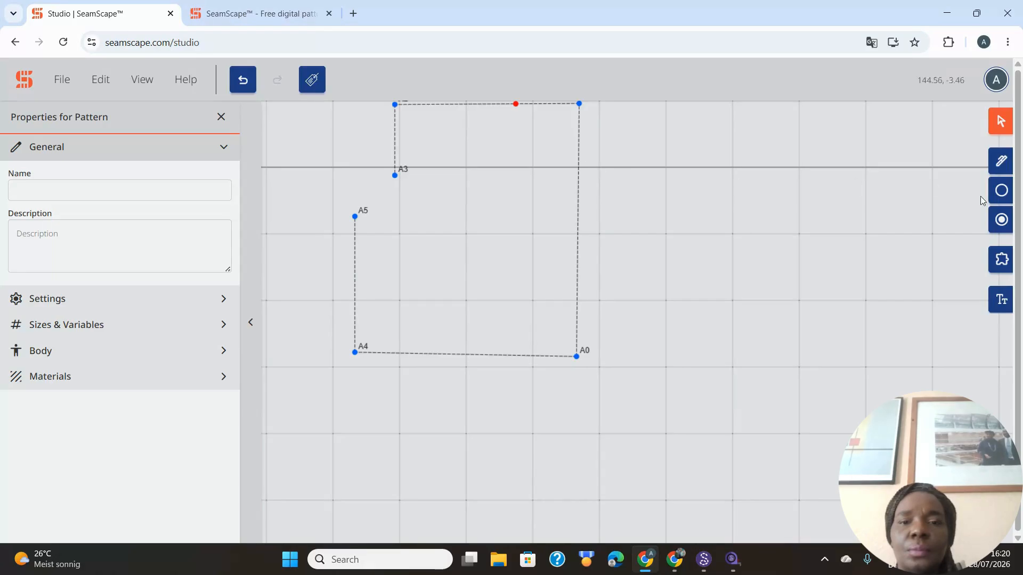
{"action": "left_click", "coordinate": [1001, 219]}
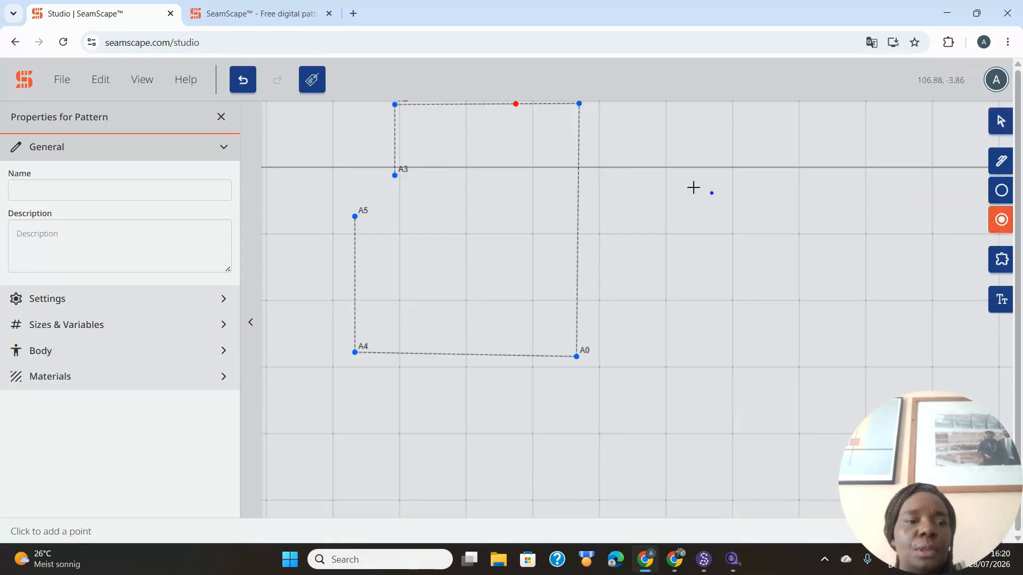
{"action": "left_click", "coordinate": [577, 147]}
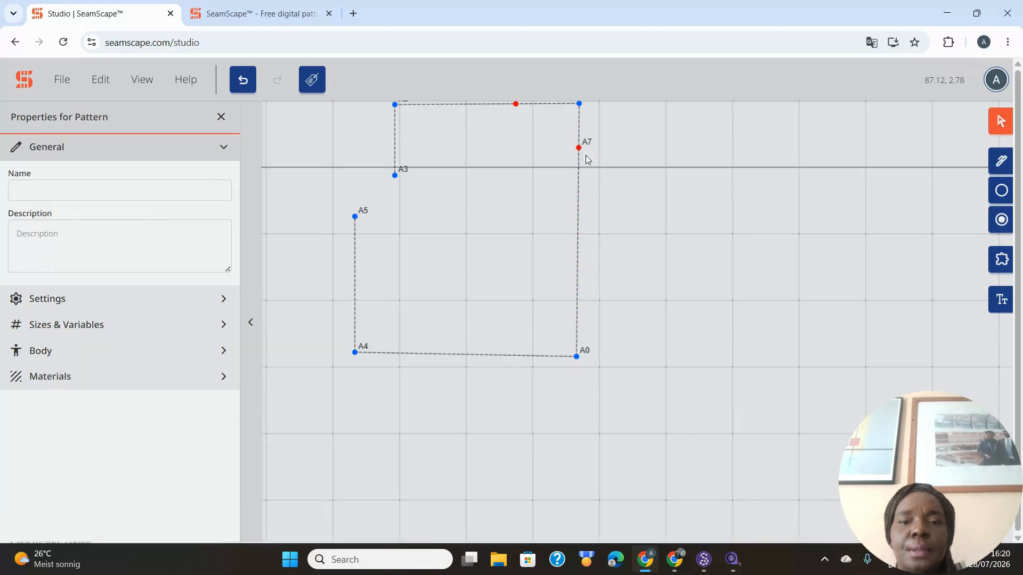
Connect the new point on the top line to A7 with a diagonal curve about 11.5 cm long across the corner.
{"action": "left_click", "coordinate": [1000, 165]}
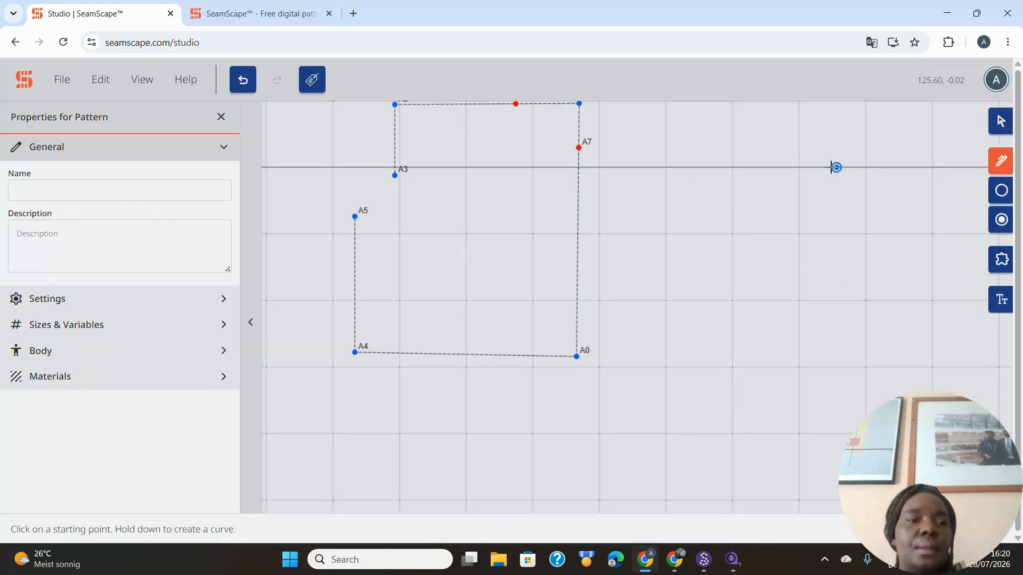
{"action": "left_click_drag", "start_coordinate": [515, 106], "coordinate": [575, 155]}
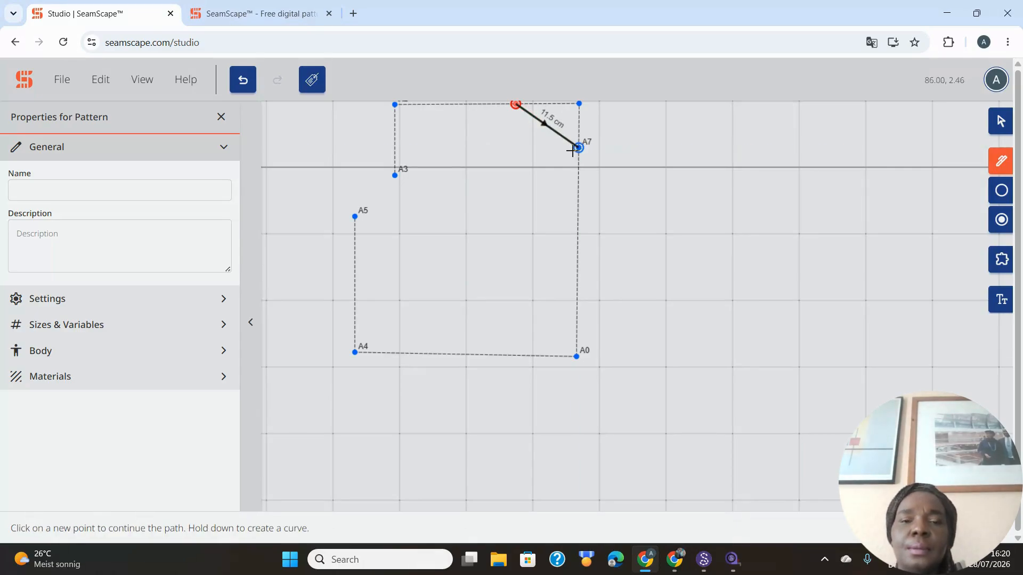
{"action": "left_click", "coordinate": [578, 148]}
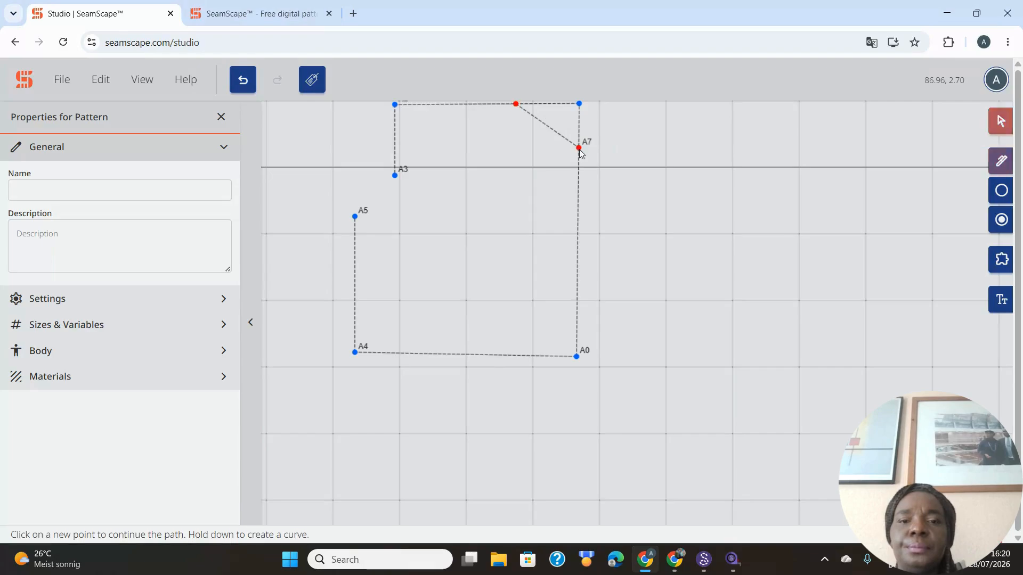
Slide the diagonal's upper point along the top line to about 10.5 cm from A1, and move the top line slightly down.
{"action": "left_click", "coordinate": [551, 132]}
{"action": "left_click", "coordinate": [551, 132]}
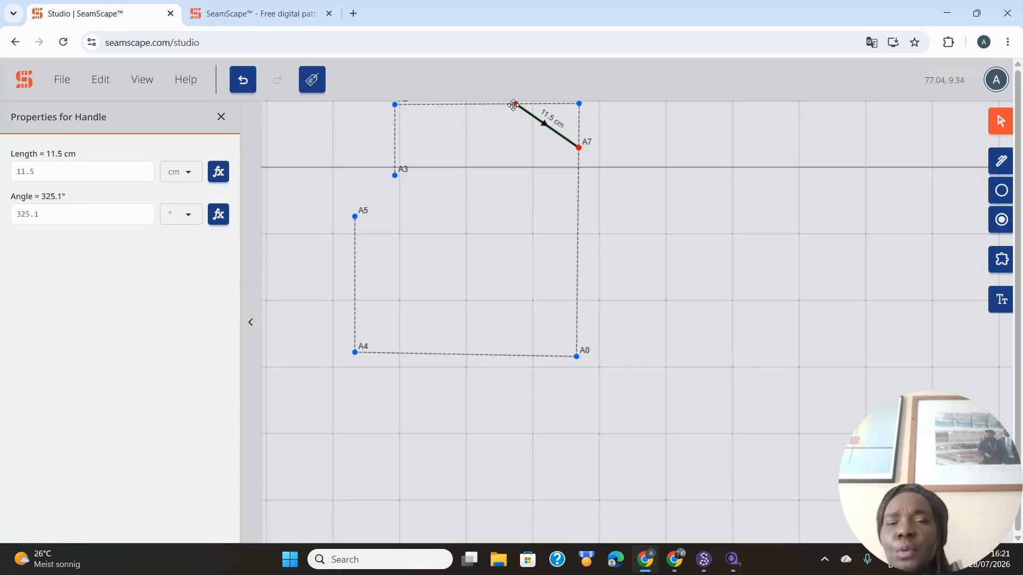
{"action": "left_click_drag", "start_coordinate": [515, 106], "coordinate": [509, 129]}
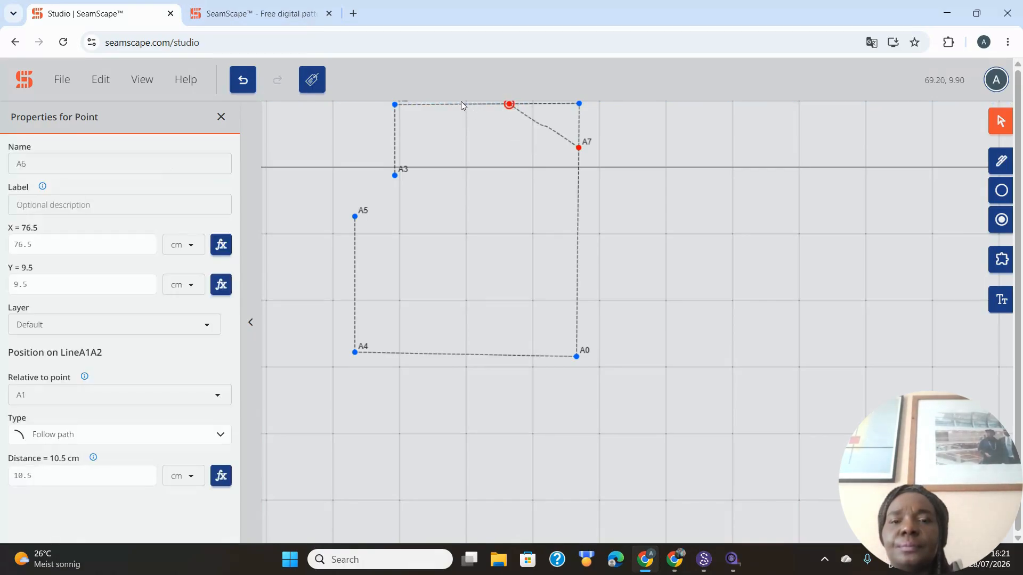
{"action": "left_click", "coordinate": [461, 105]}
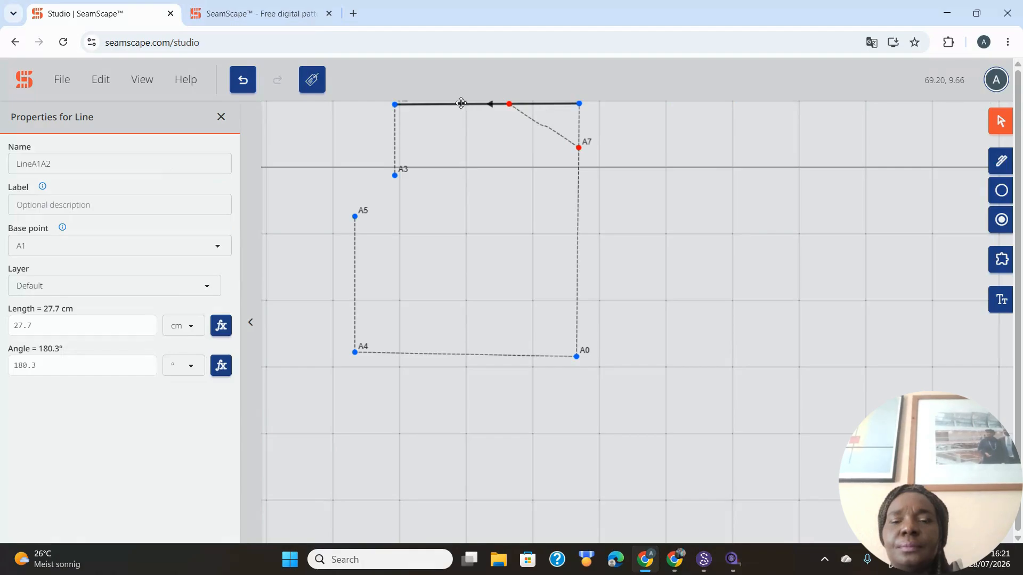
{"action": "mouse_move", "coordinate": [462, 104]}
{"action": "left_mouse_down"}
{"action": "mouse_move", "coordinate": [464, 130]}
{"action": "mouse_move", "coordinate": [469, 103]}
{"action": "mouse_move", "coordinate": [461, 109]}
{"action": "left_mouse_up"}
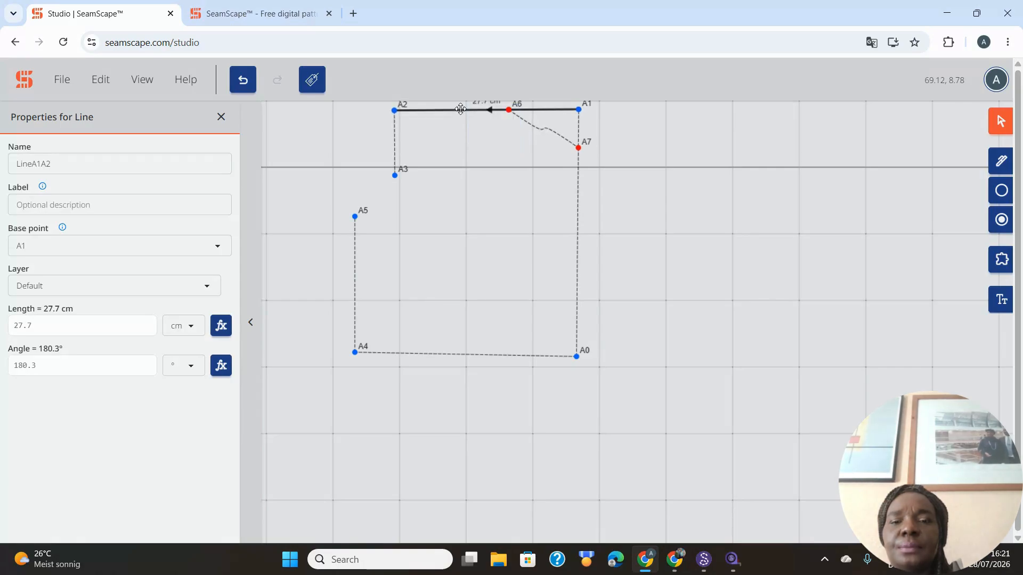
Bend the corner curve by pulling its A6 handle down to about 17.2 cm at 286°.
{"action": "left_click", "coordinate": [542, 126]}
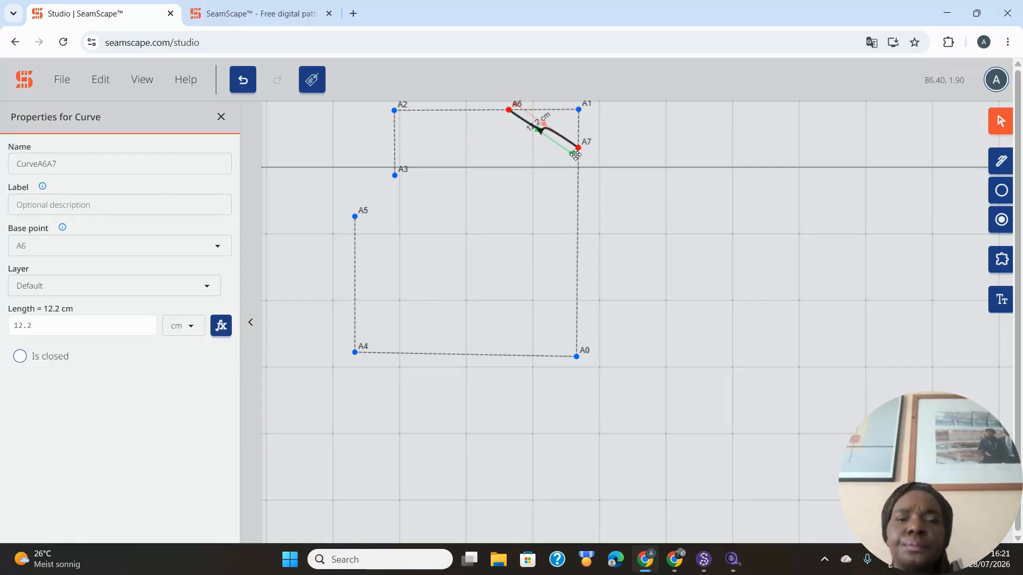
{"action": "left_click_drag", "start_coordinate": [571, 154], "coordinate": [541, 178]}
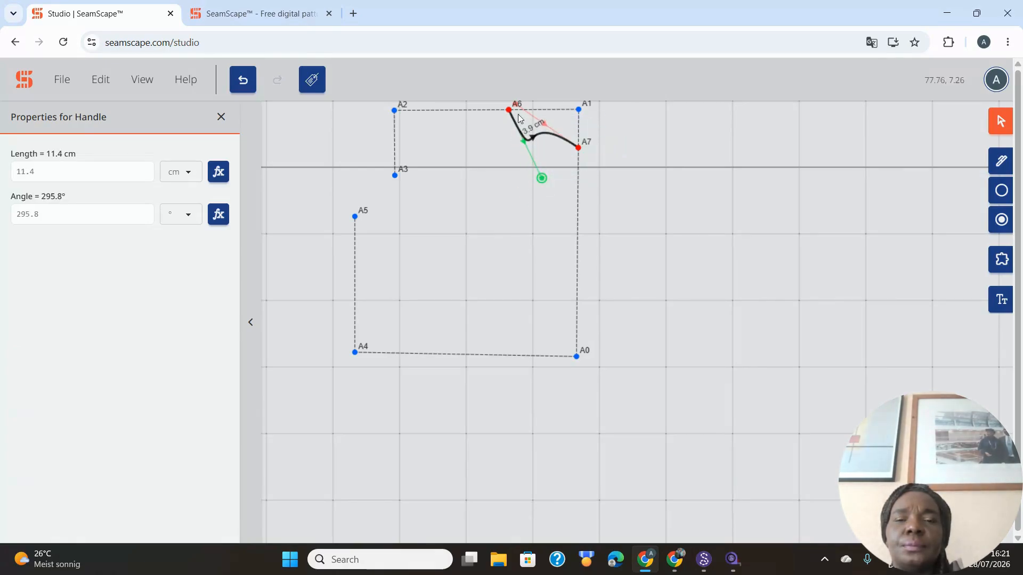
{"action": "left_click", "coordinate": [516, 106]}
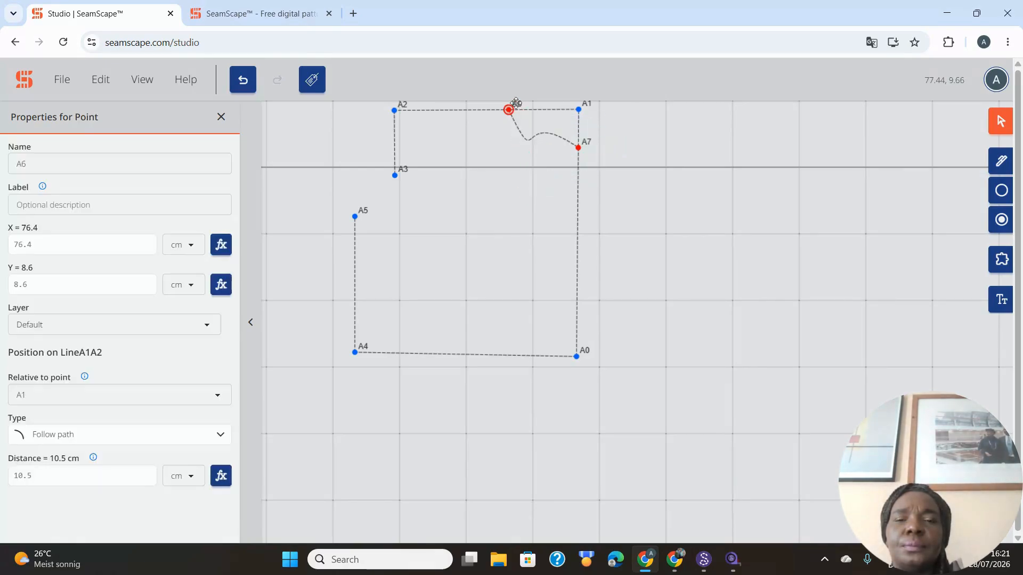
{"action": "left_click", "coordinate": [549, 136]}
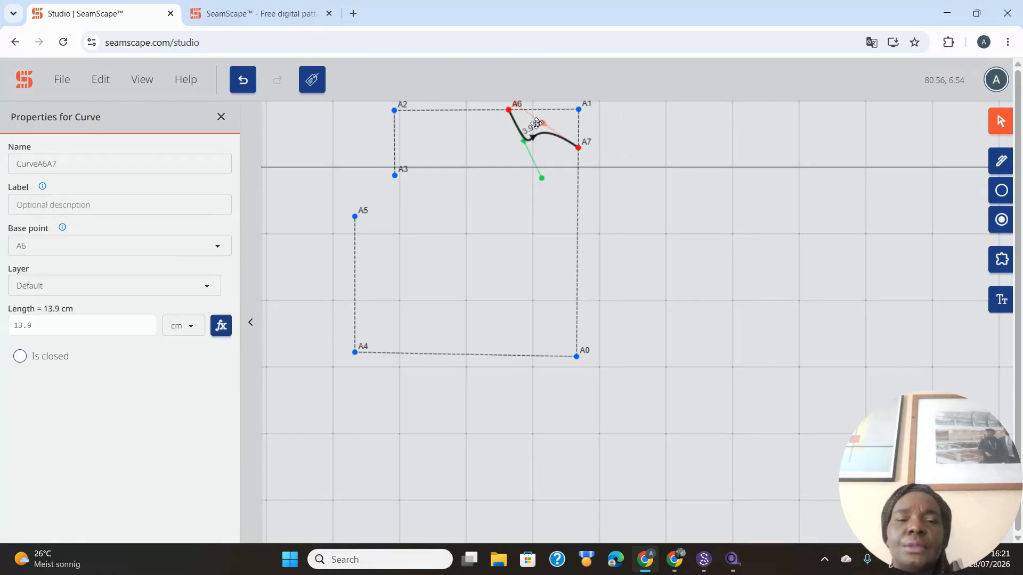
{"action": "left_click", "coordinate": [539, 125]}
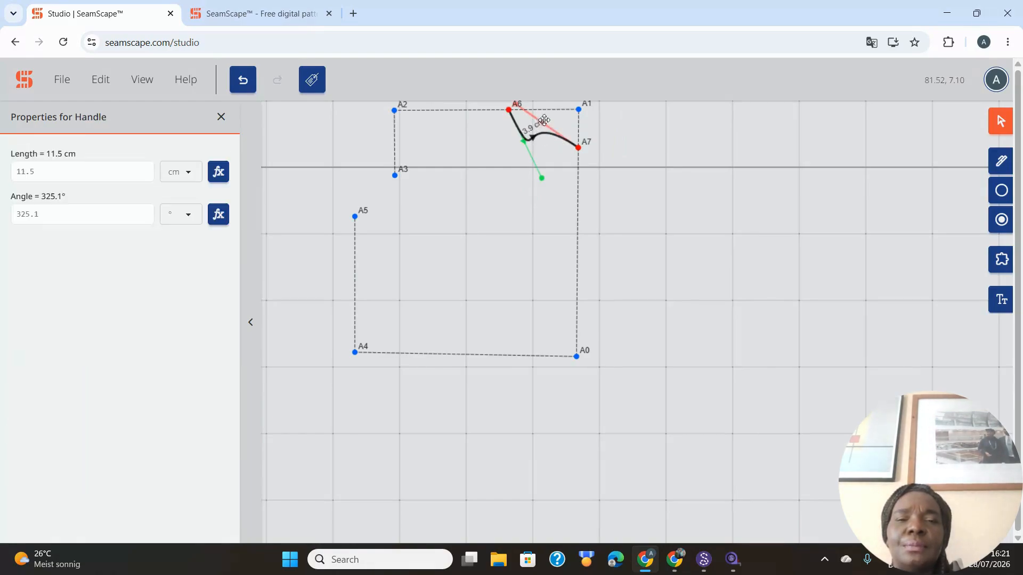
{"action": "left_click", "coordinate": [581, 153]}
{"action": "left_click", "coordinate": [518, 140]}
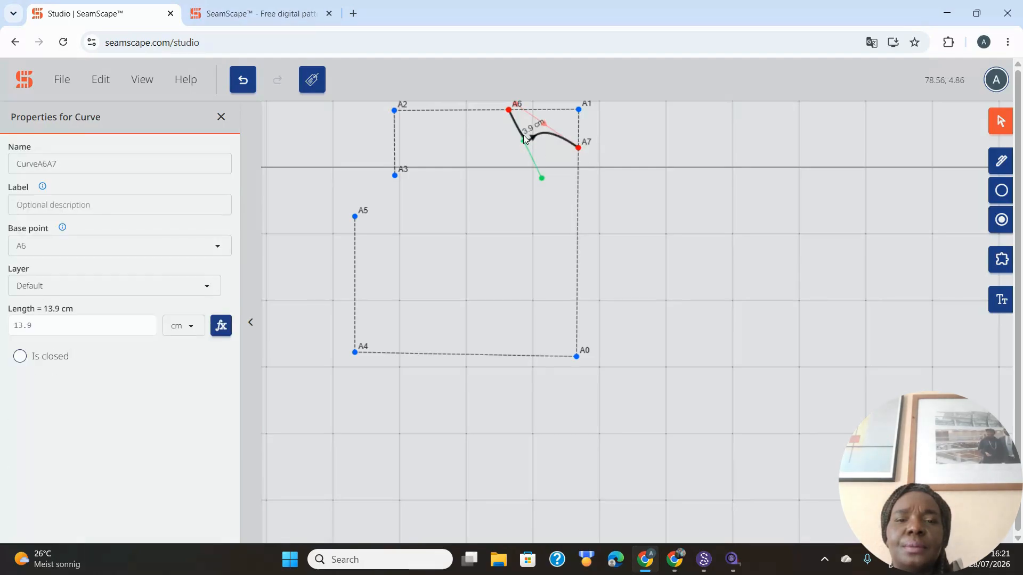
{"action": "left_click_drag", "start_coordinate": [540, 174], "coordinate": [541, 219]}
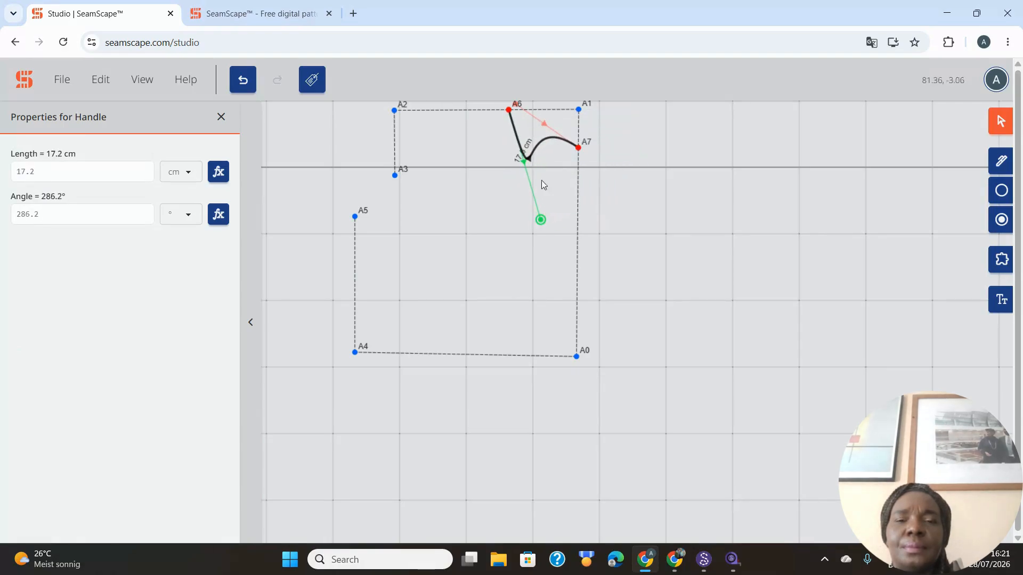
Slide A6 toward A2 and shape the curve into a scoop, with handles about 6.1 cm long at A7 and 8.1 cm at A6.
{"action": "left_click", "coordinate": [512, 108]}
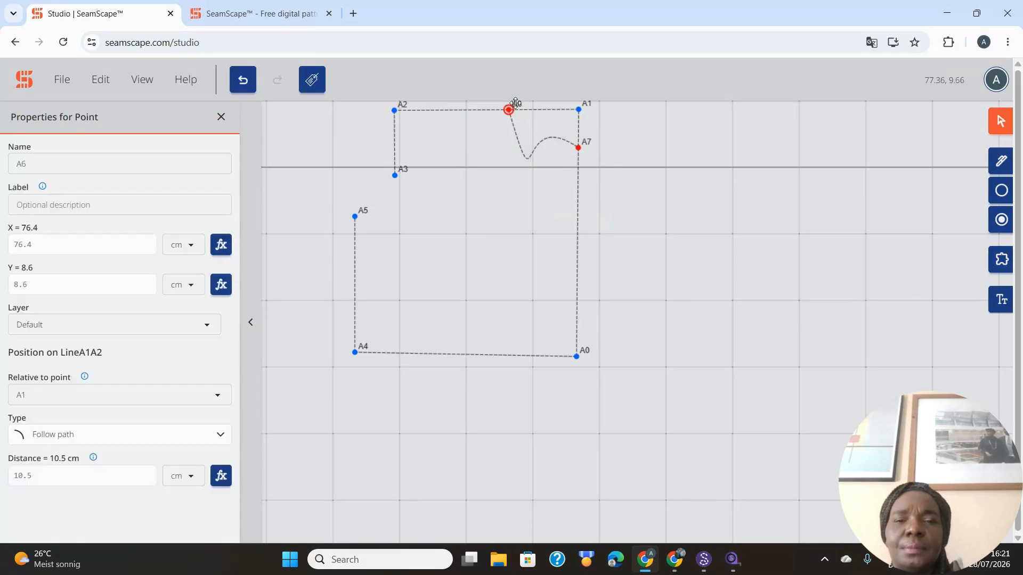
{"action": "left_click_drag", "start_coordinate": [506, 111], "coordinate": [561, 184]}
{"action": "left_click", "coordinate": [554, 140]}
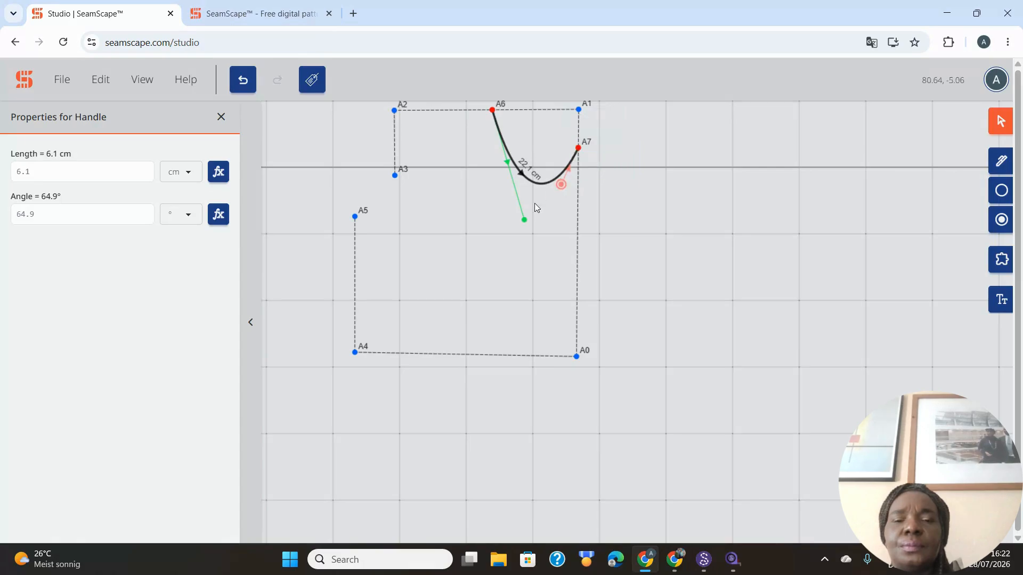
{"action": "left_click_drag", "start_coordinate": [525, 220], "coordinate": [497, 164]}
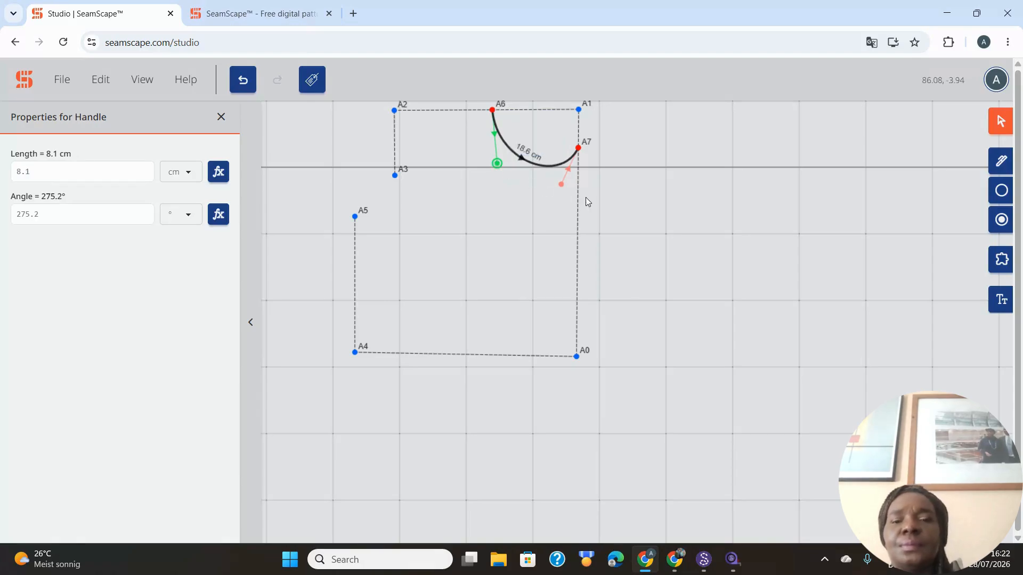
{"action": "left_click", "coordinate": [644, 155]}
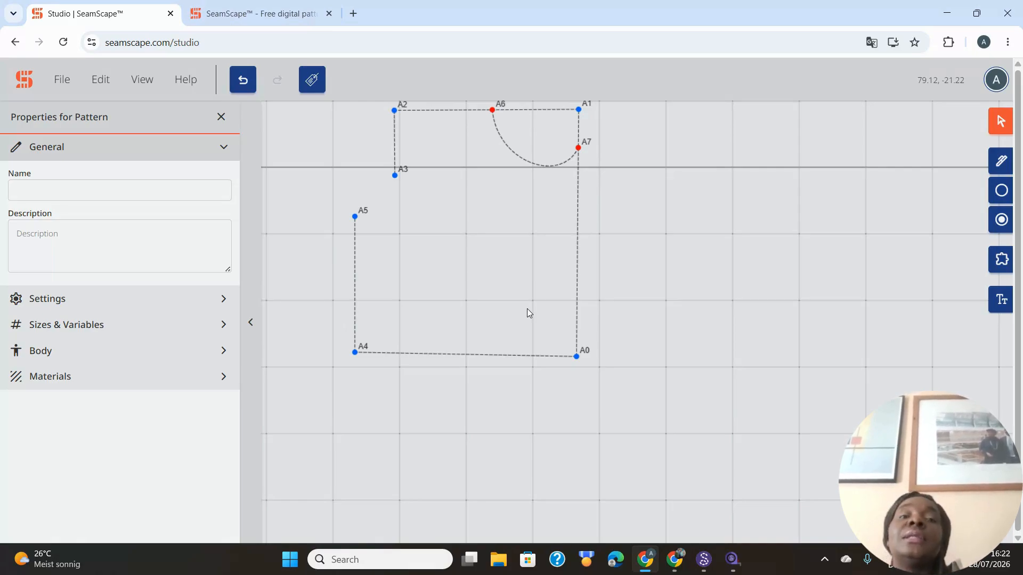
Draw a circle centred on A6 with a radius of about 37.1 cm, ending on line A4–A5 above A4.
{"action": "left_click", "coordinate": [1001, 193]}
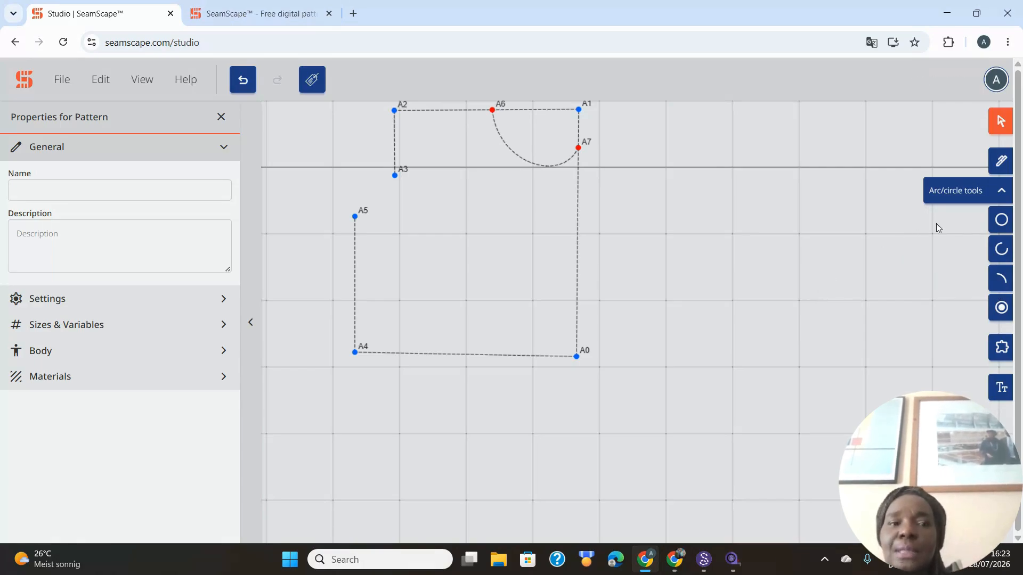
{"action": "left_click", "coordinate": [1000, 225]}
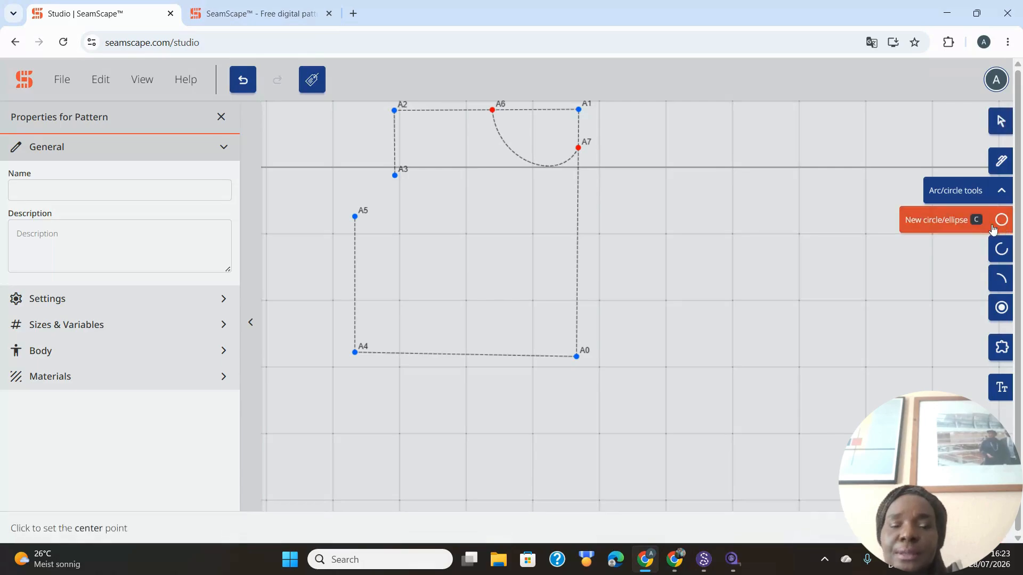
{"action": "left_click", "coordinate": [491, 110]}
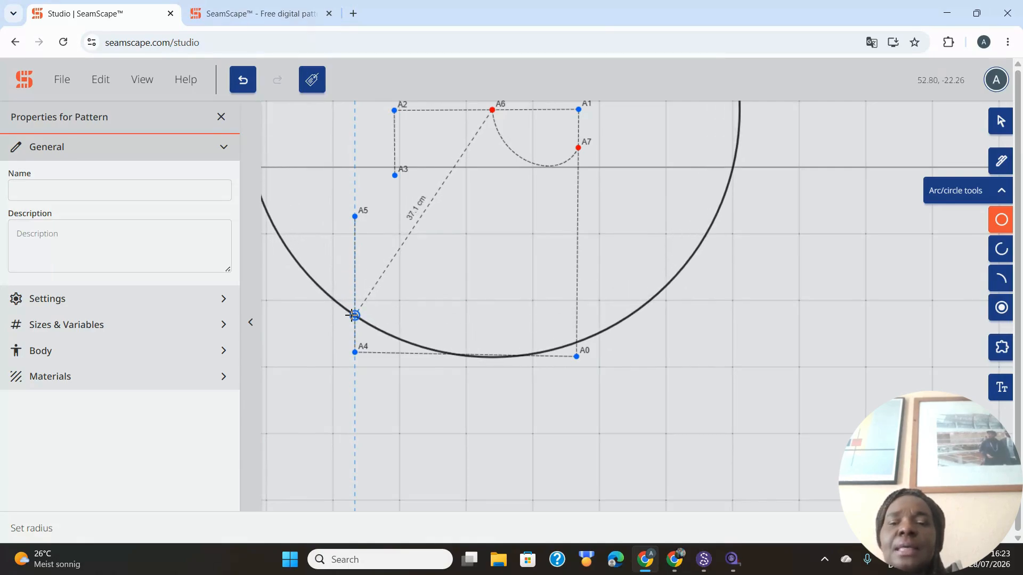
{"action": "left_click", "coordinate": [354, 315]}
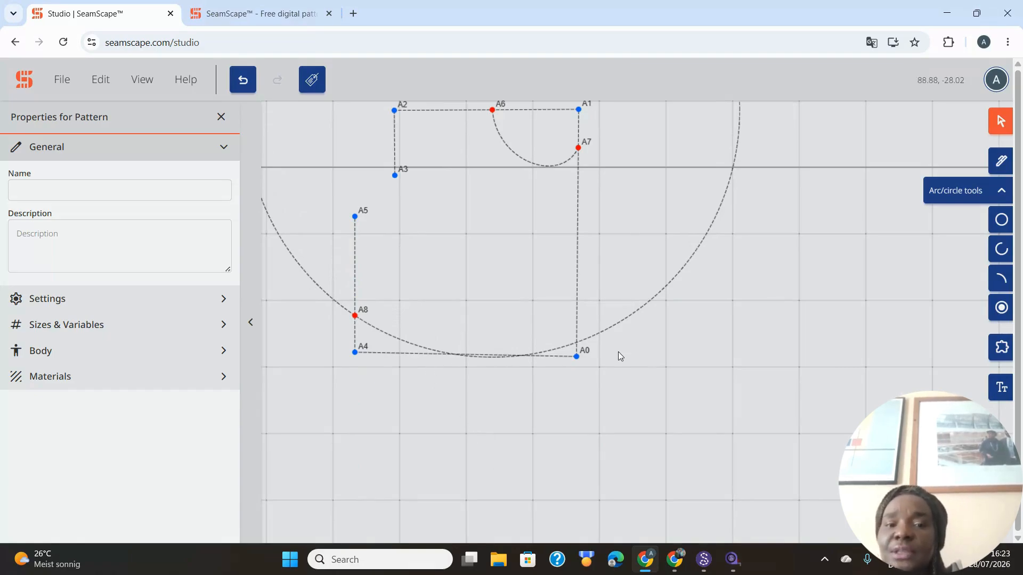
Set the circle's Radius 1 to the custom variable neck_front_to_waist_f.
{"action": "left_click", "coordinate": [679, 269]}
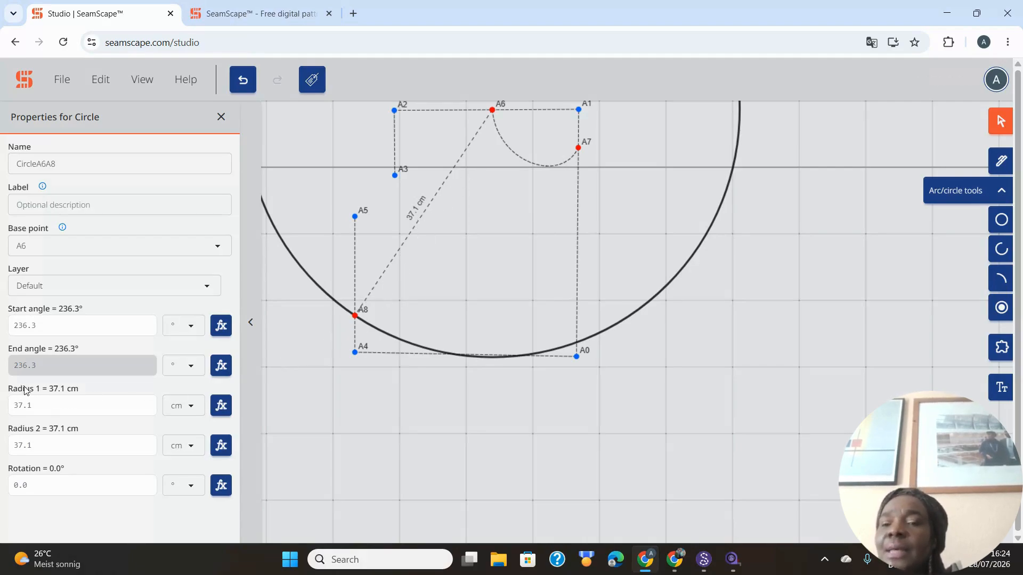
{"action": "left_click", "coordinate": [221, 407]}
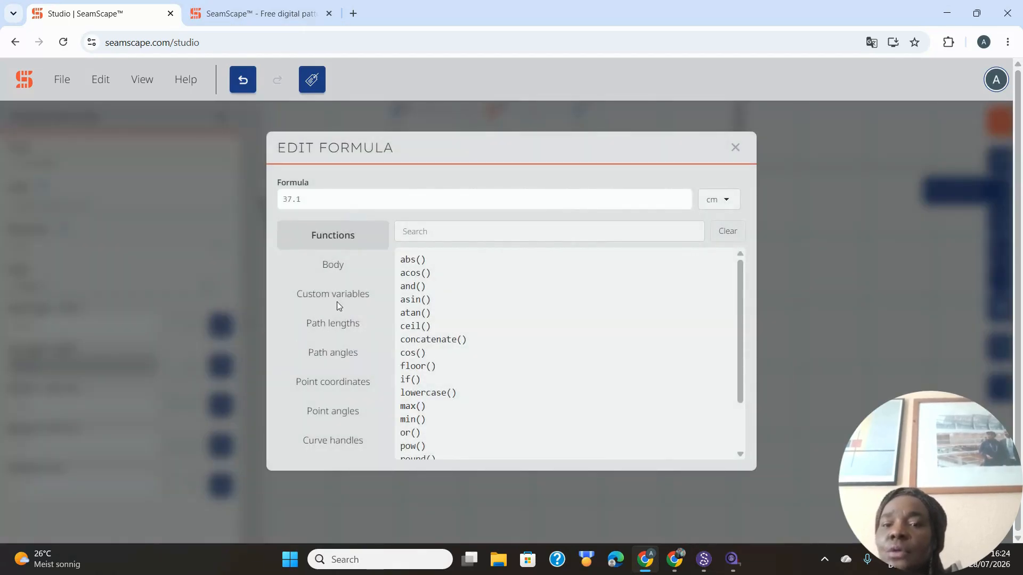
{"action": "left_click", "coordinate": [352, 292]}
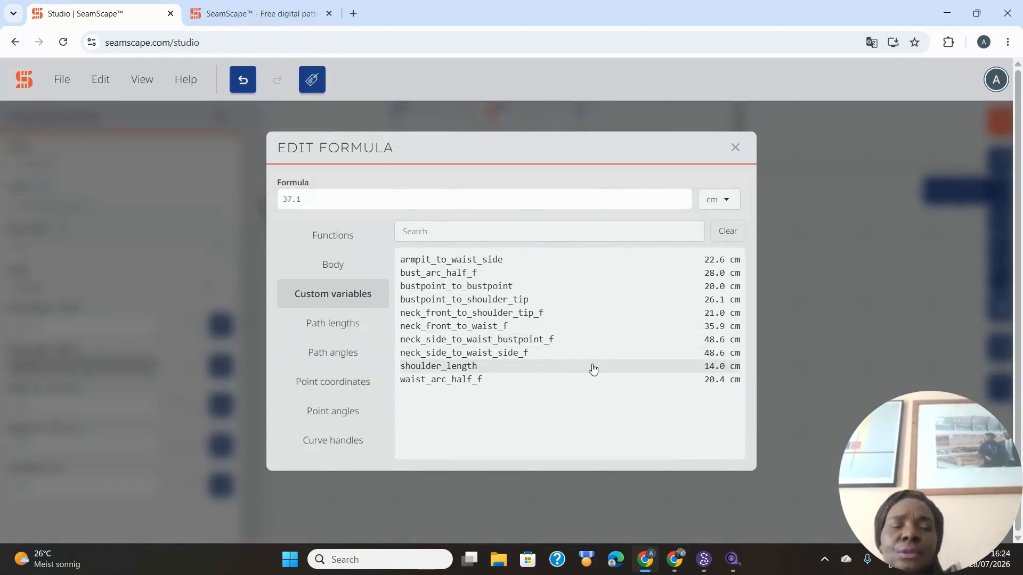
{"action": "left_click", "coordinate": [609, 335]}
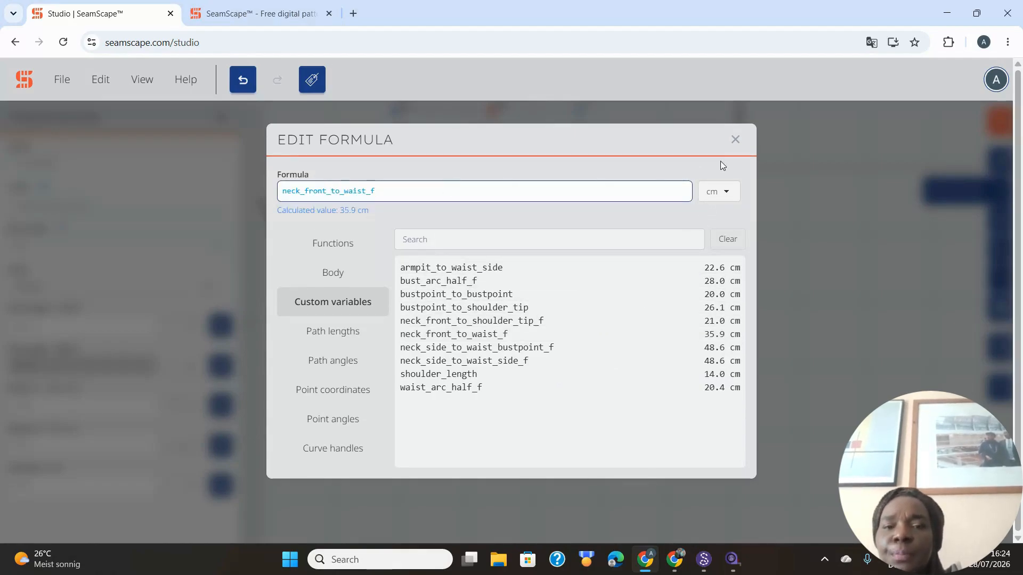
{"action": "left_click", "coordinate": [733, 139]}
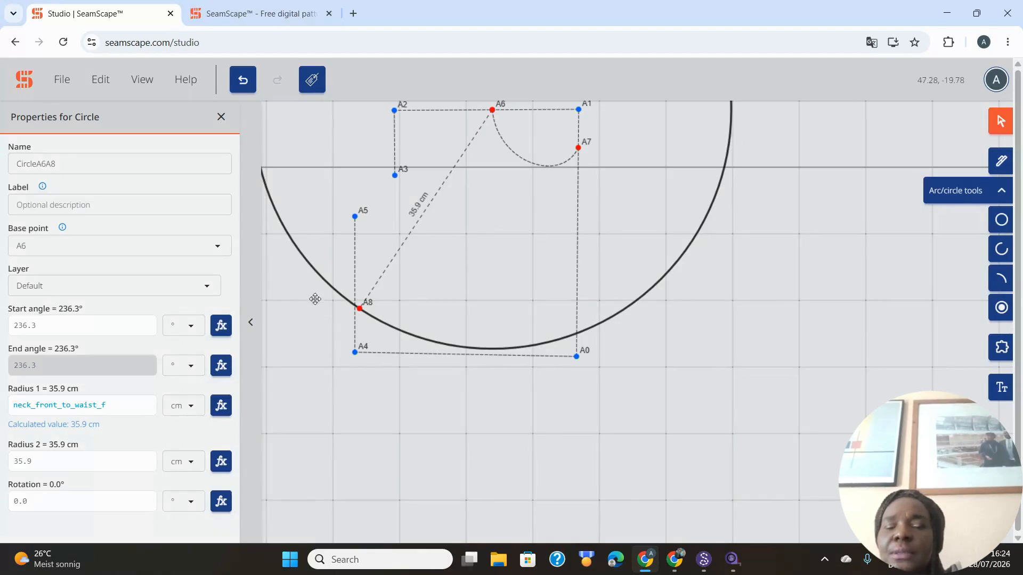
Check point A8 on the circle, and delete the circle centred on A6.
{"action": "left_click", "coordinate": [359, 310]}
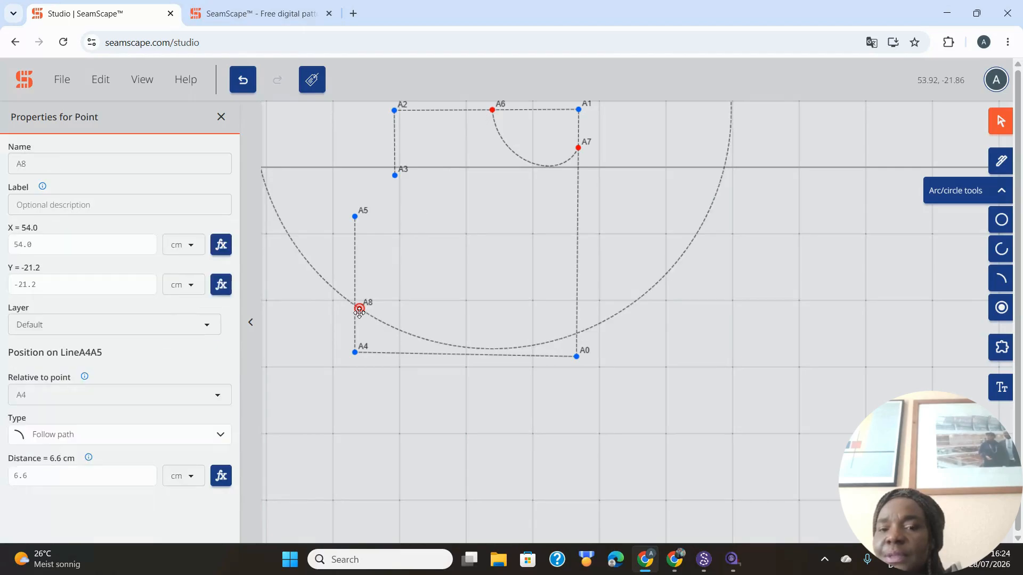
{"action": "left_click", "coordinate": [657, 283]}
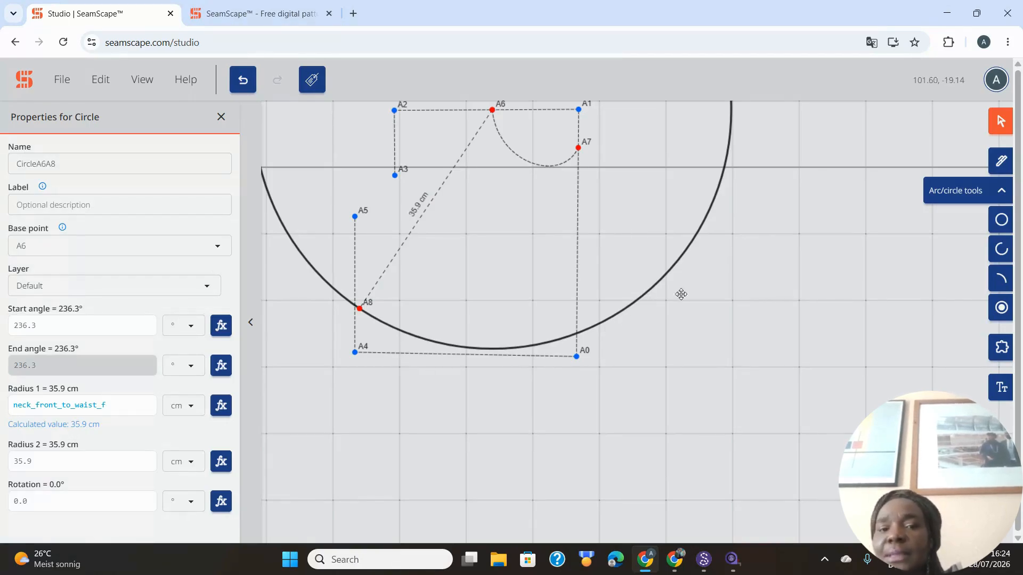
{"action": "key", "text": "Delete"}
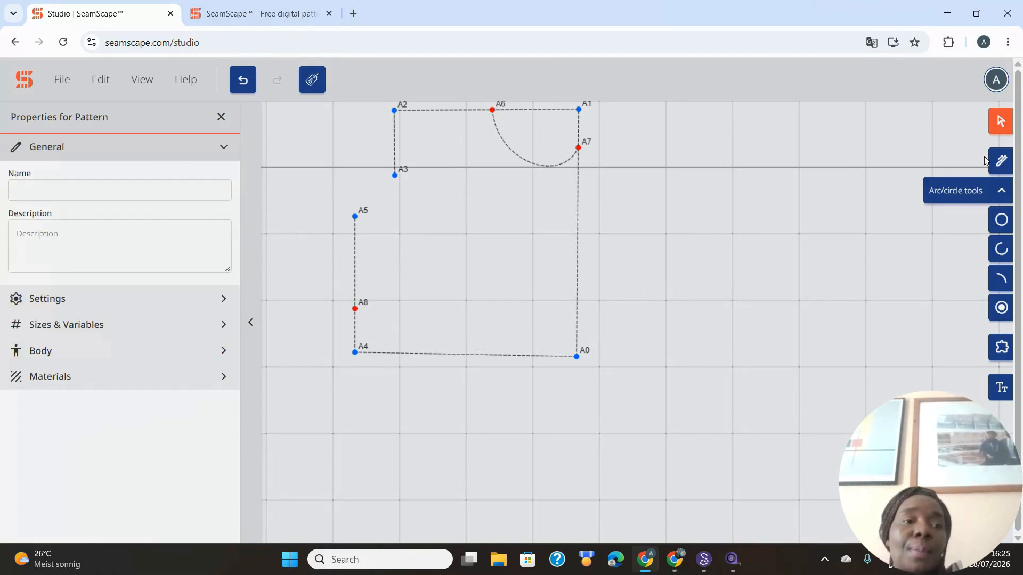
Draw a straight diagonal line from A6 to A8.
{"action": "left_click", "coordinate": [1001, 162]}
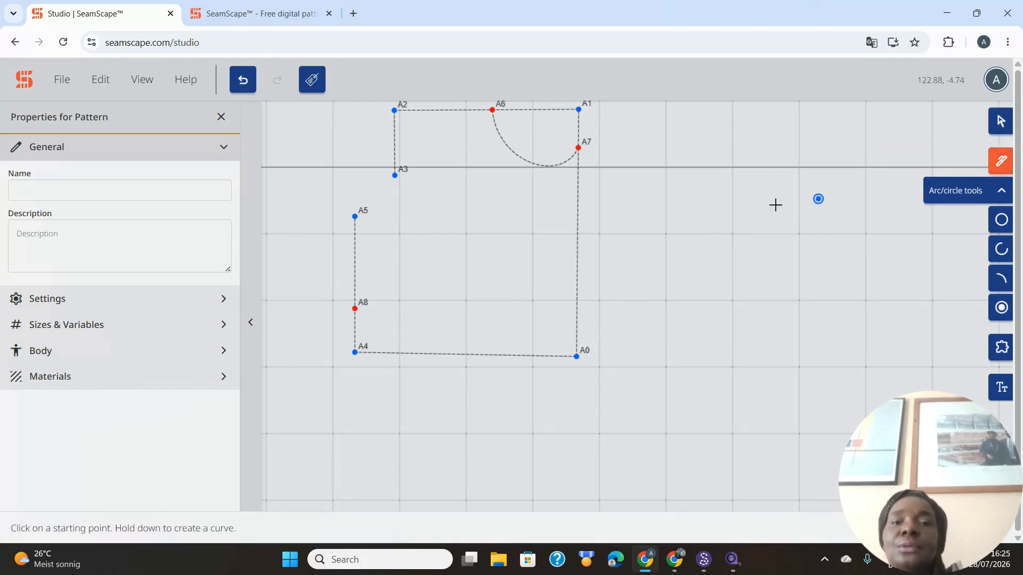
{"action": "left_click", "coordinate": [491, 109]}
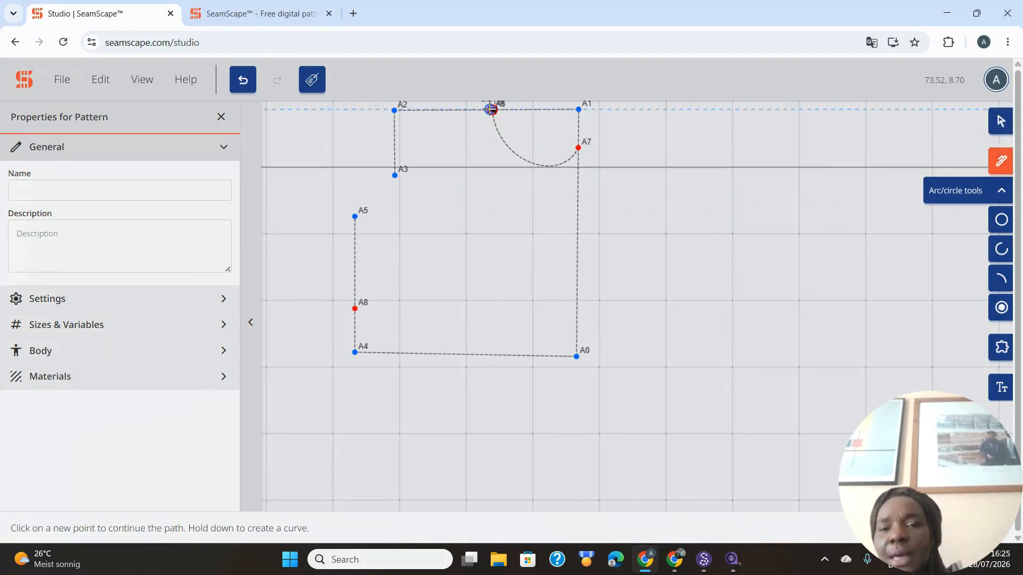
{"action": "double_click", "coordinate": [354, 309]}
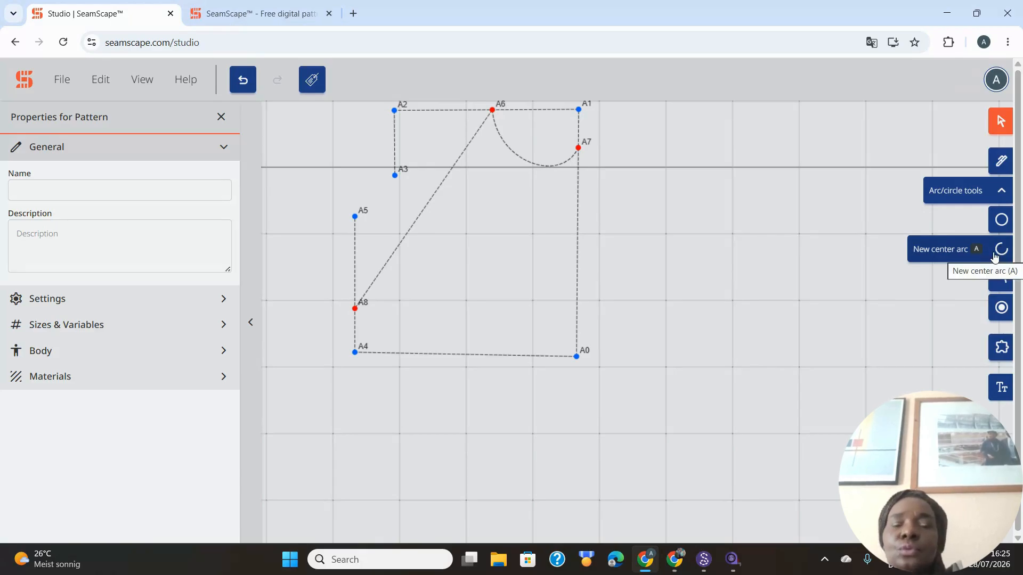
Draw a centre arc around A7 outside the right vertical, radius about 13.6 cm and length about 17.2 cm, and review its properties.
{"action": "left_click", "coordinate": [994, 254]}
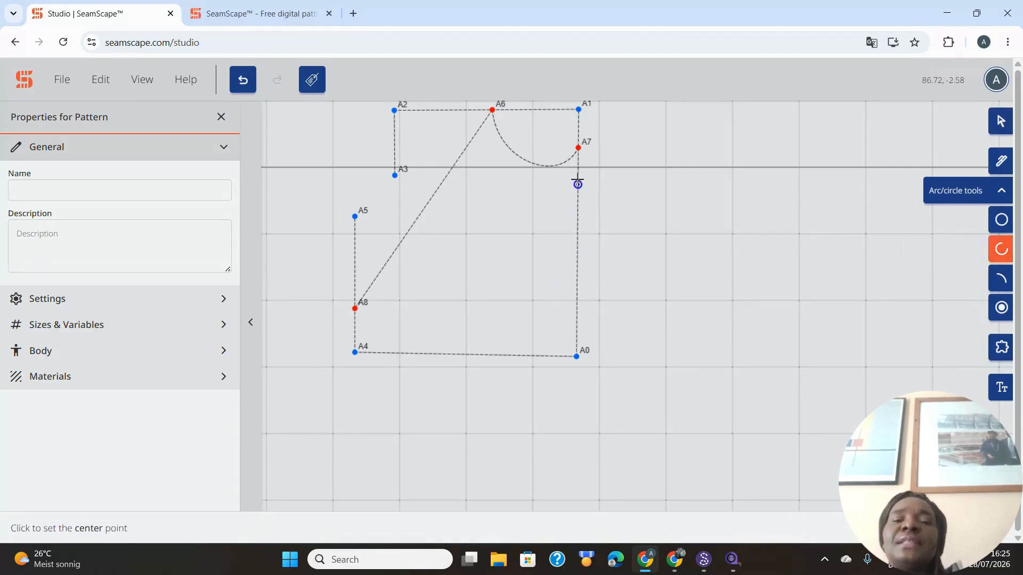
{"action": "left_click", "coordinate": [578, 149]}
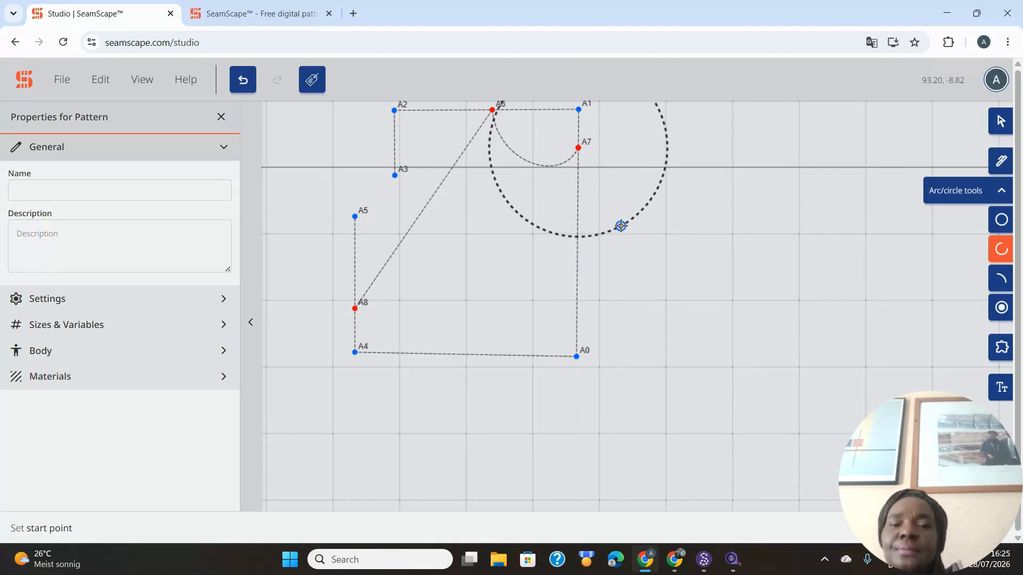
{"action": "left_click", "coordinate": [637, 217]}
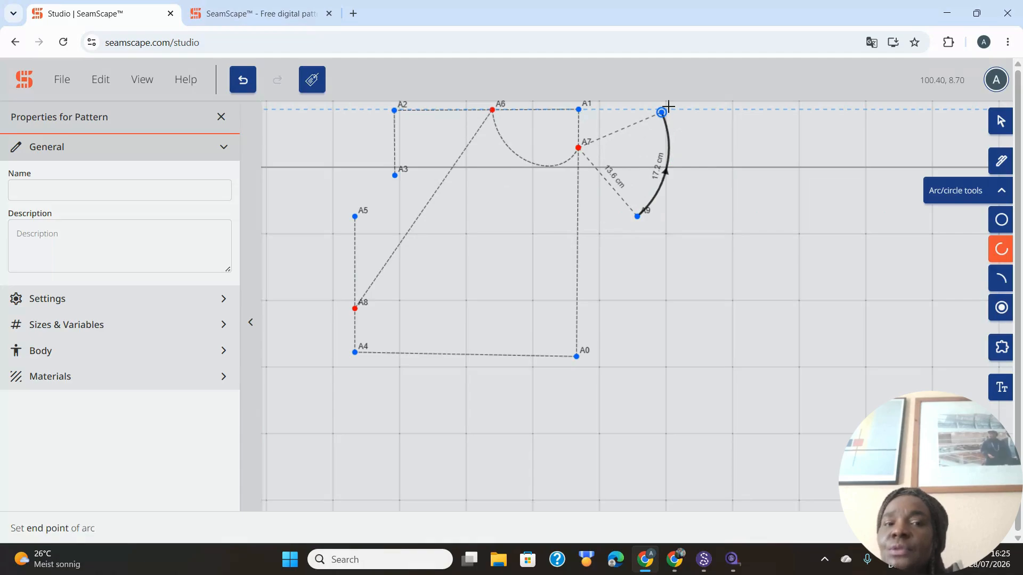
{"action": "left_click", "coordinate": [668, 107]}
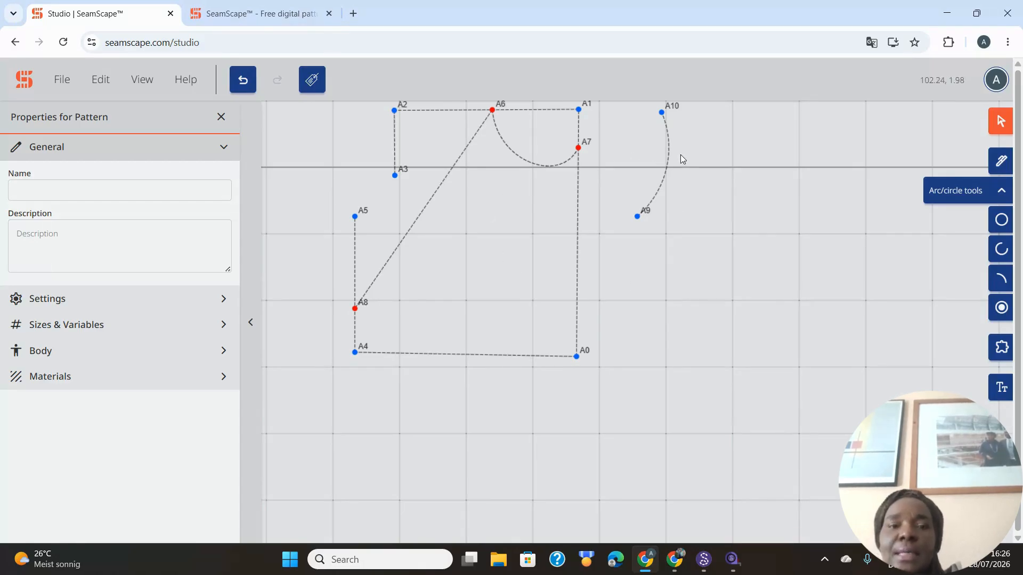
{"action": "left_click", "coordinate": [666, 168]}
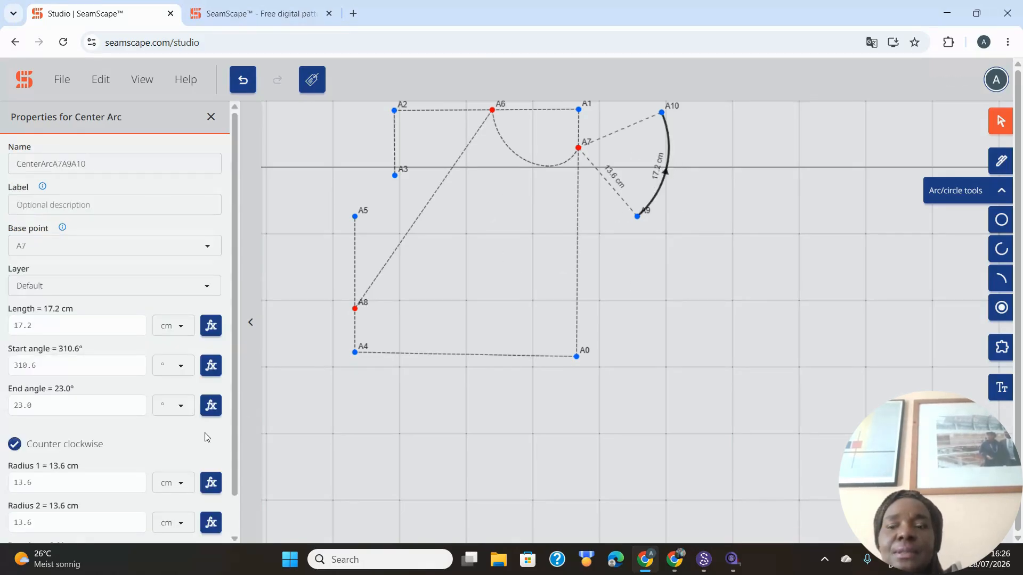
{"action": "scroll", "coordinate": [142, 459], "scroll_direction": "down", "scroll_amount": 2}
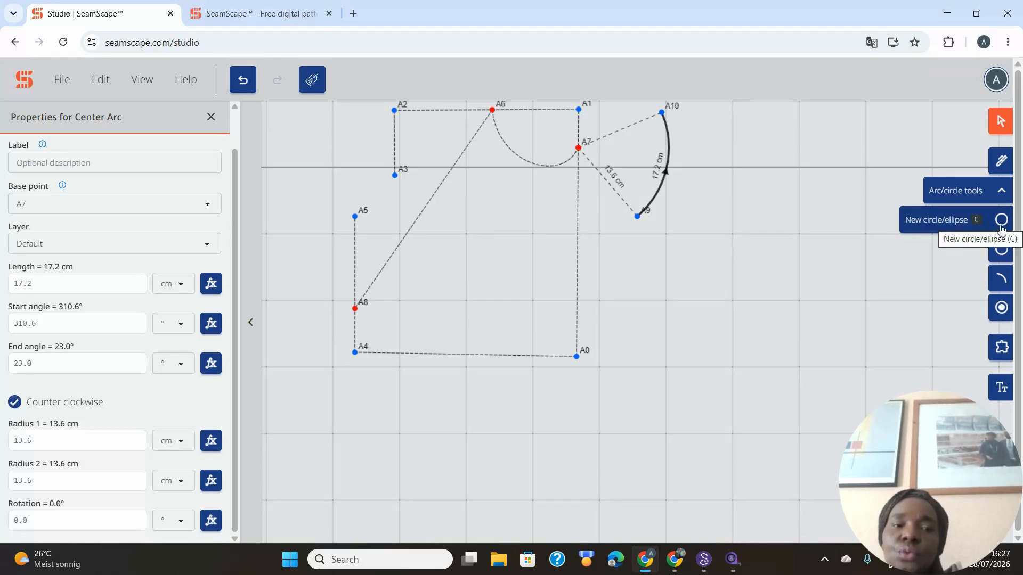
Draw a three-point arc from the lower part of the right vertical, bulging outward through a level second point, ending just below A0.
{"action": "left_click", "coordinate": [1001, 279]}
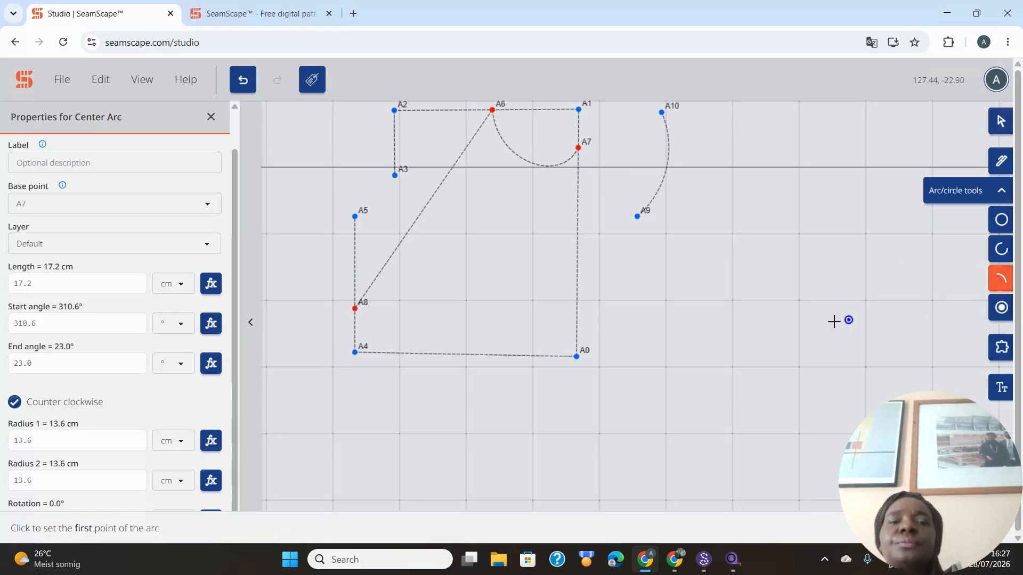
{"action": "left_click", "coordinate": [578, 298]}
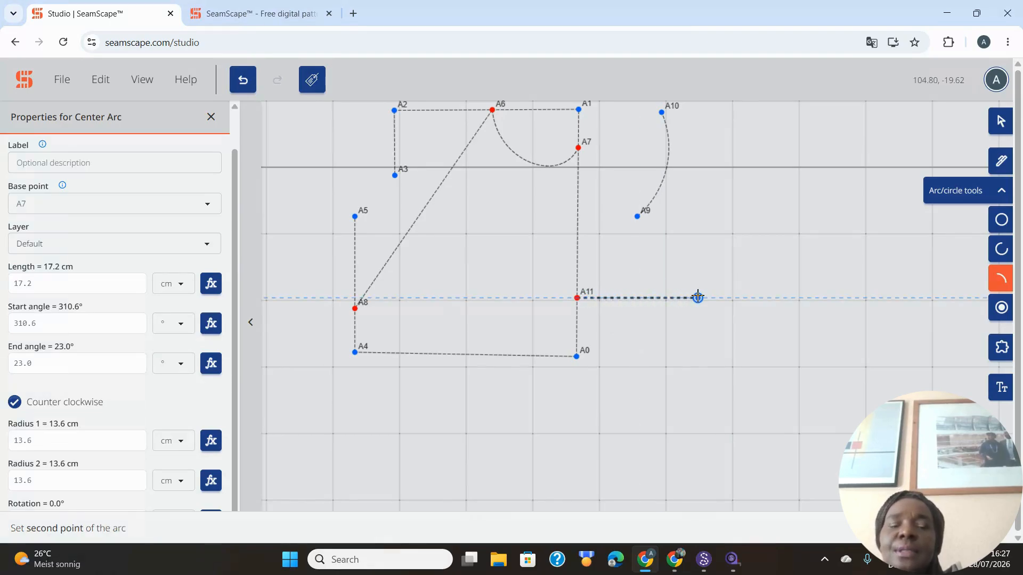
{"action": "left_click", "coordinate": [697, 297]}
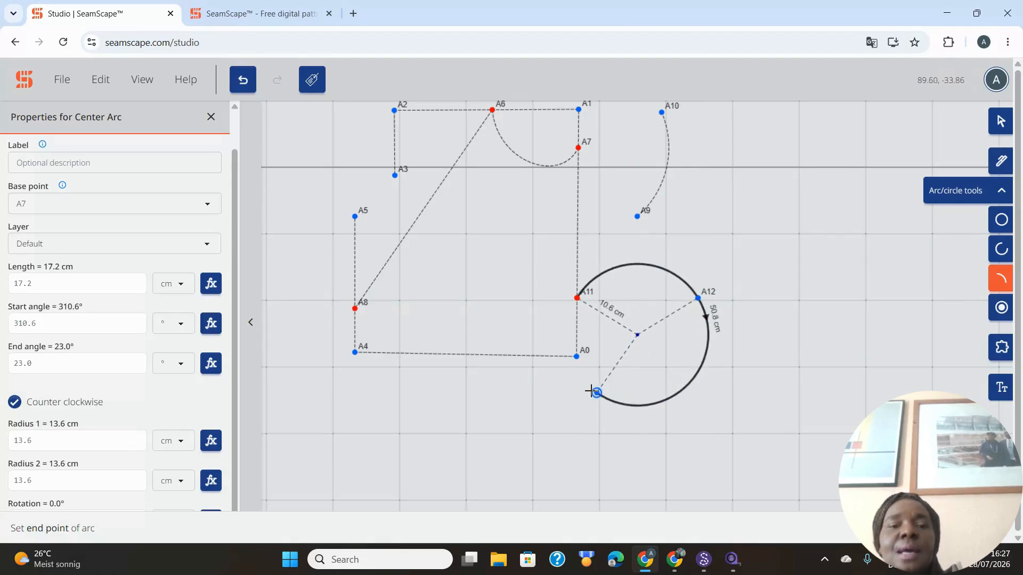
{"action": "left_click", "coordinate": [575, 382]}
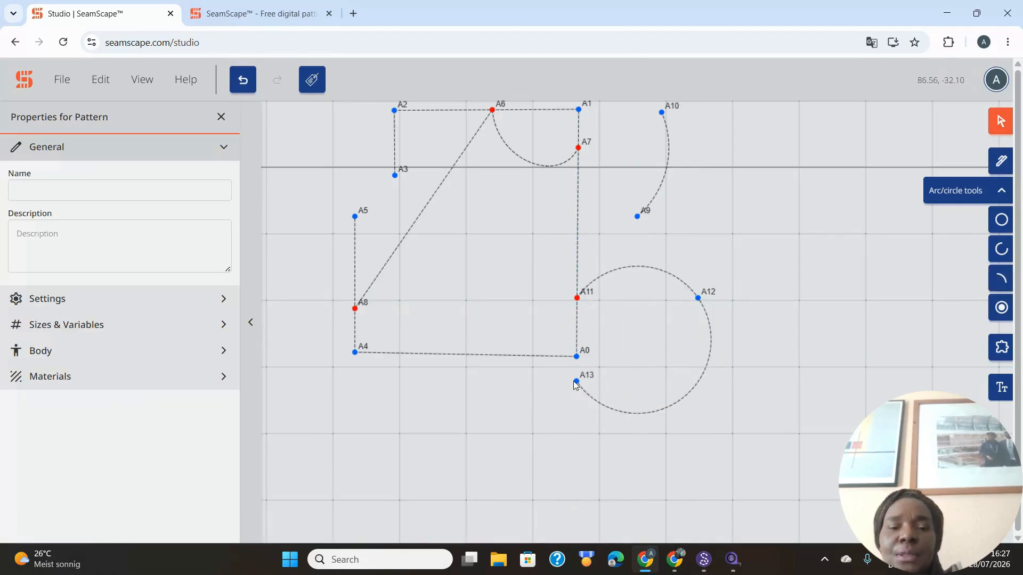